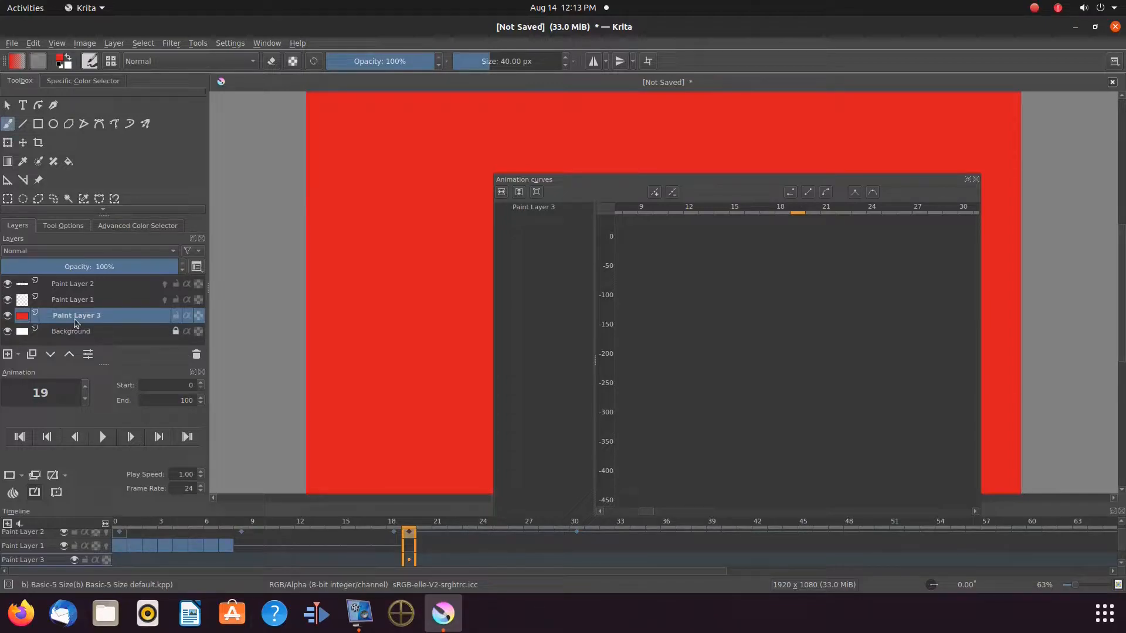
Inspect the finished example's paint layers and the opacity curve animated on Paint Layer 2.
mouse_move(75, 322)
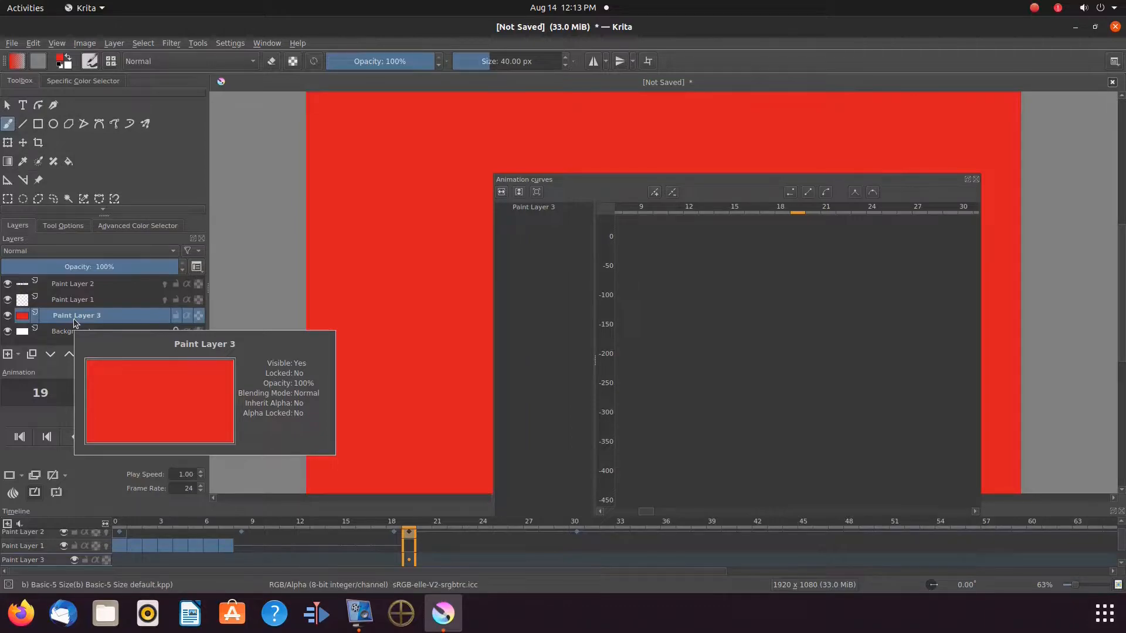
left_click(61, 302)
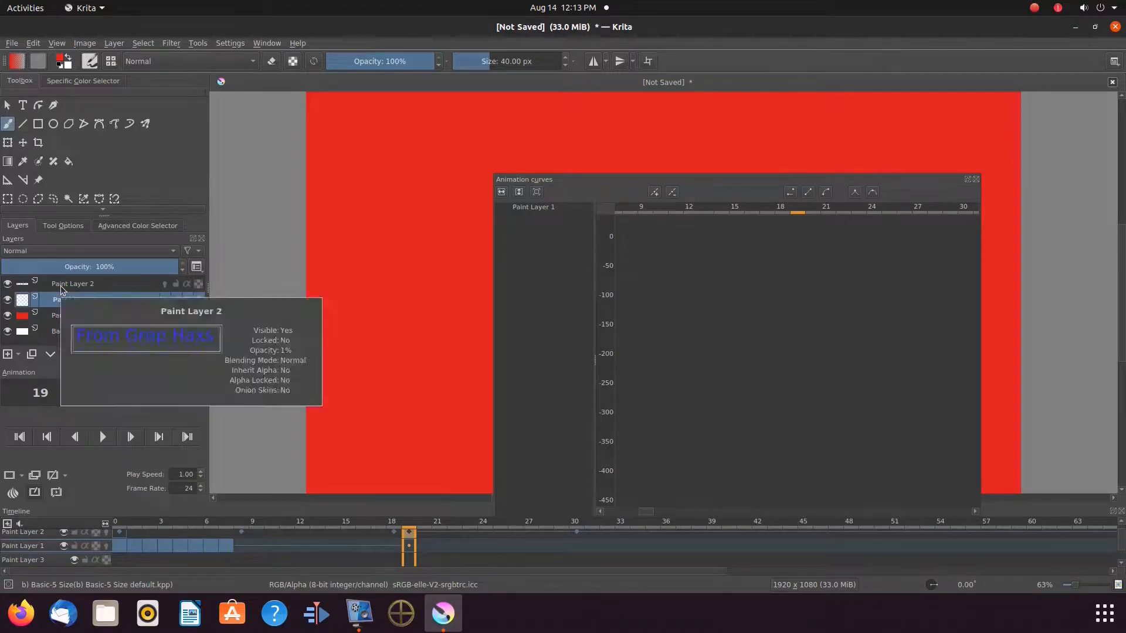
left_click(61, 287)
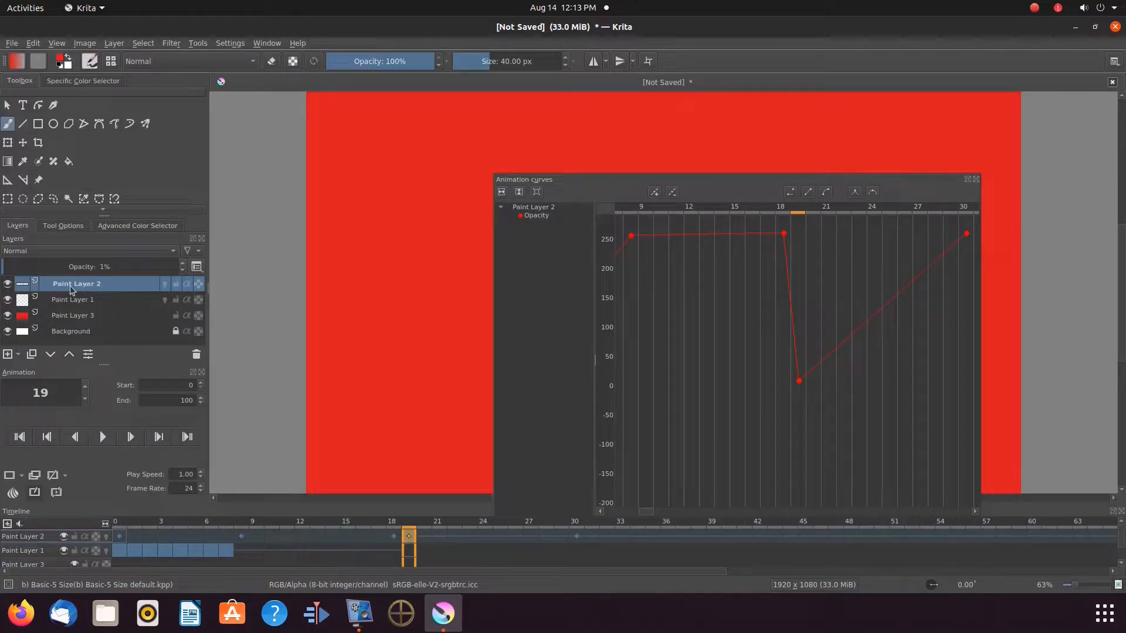
mouse_move(85, 288)
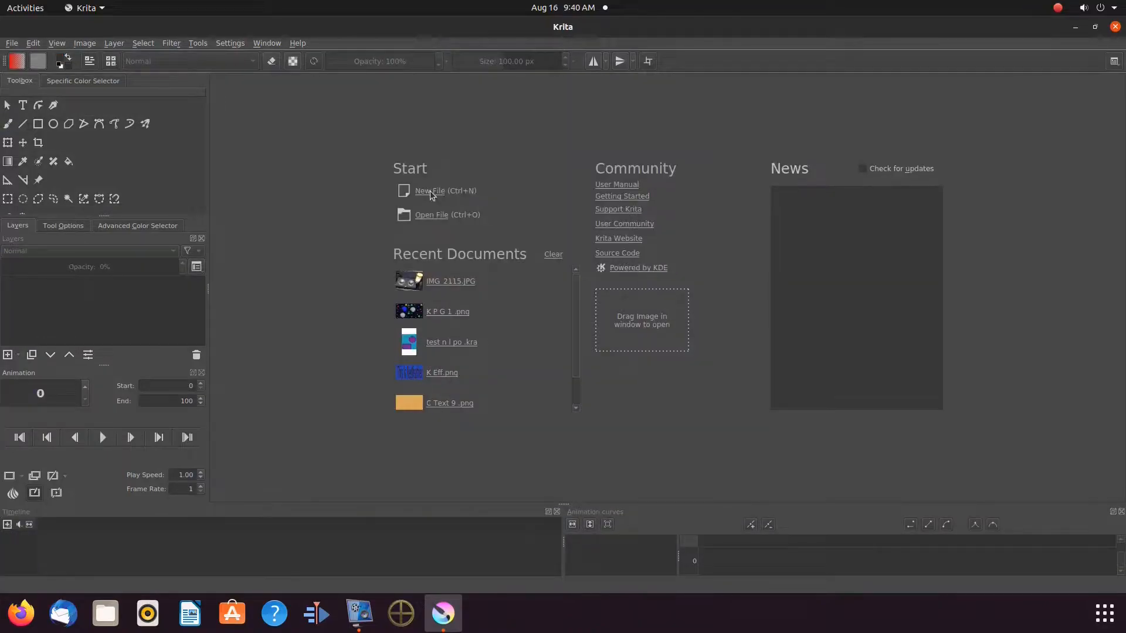
left_click(430, 192)
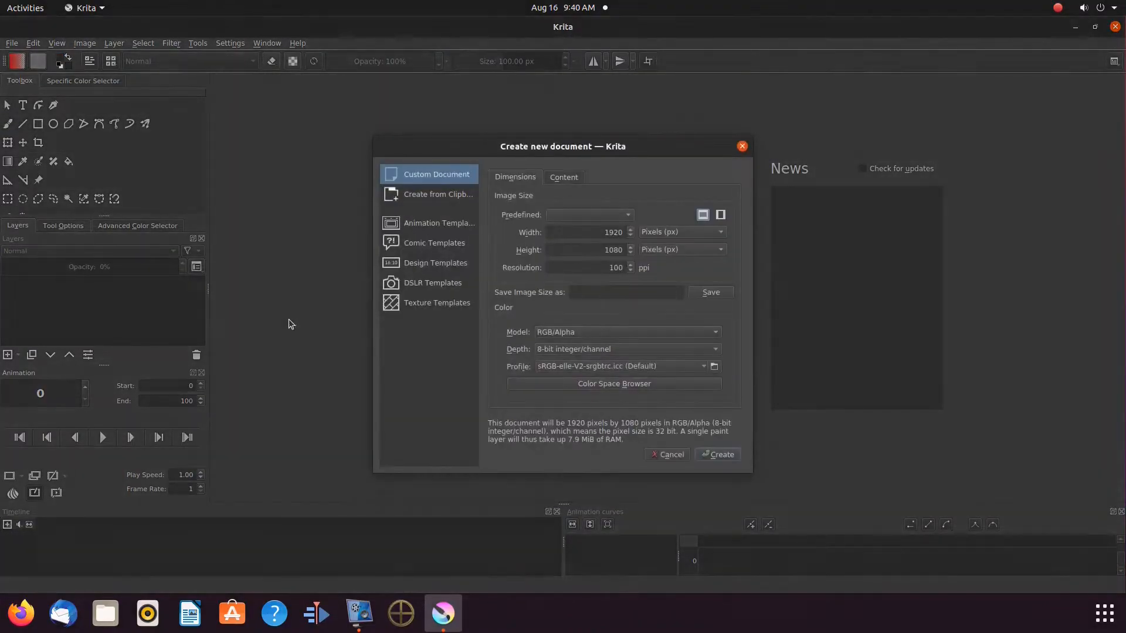
Create a new 1920 x 1080 document and add two more paint layers.
left_click(720, 455)
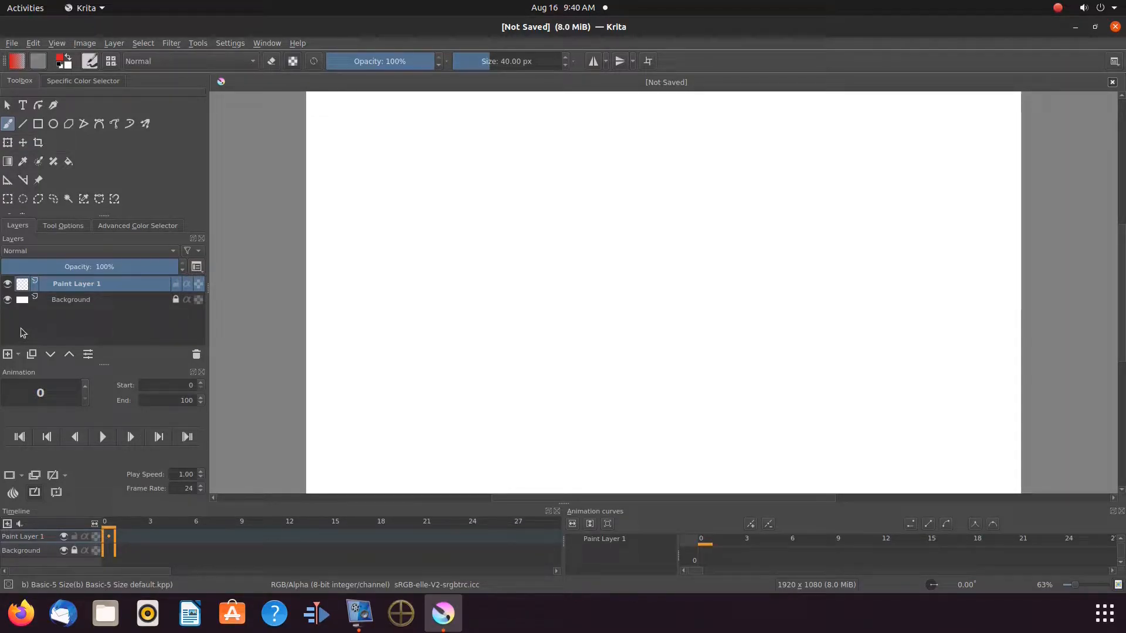
left_click(7, 356)
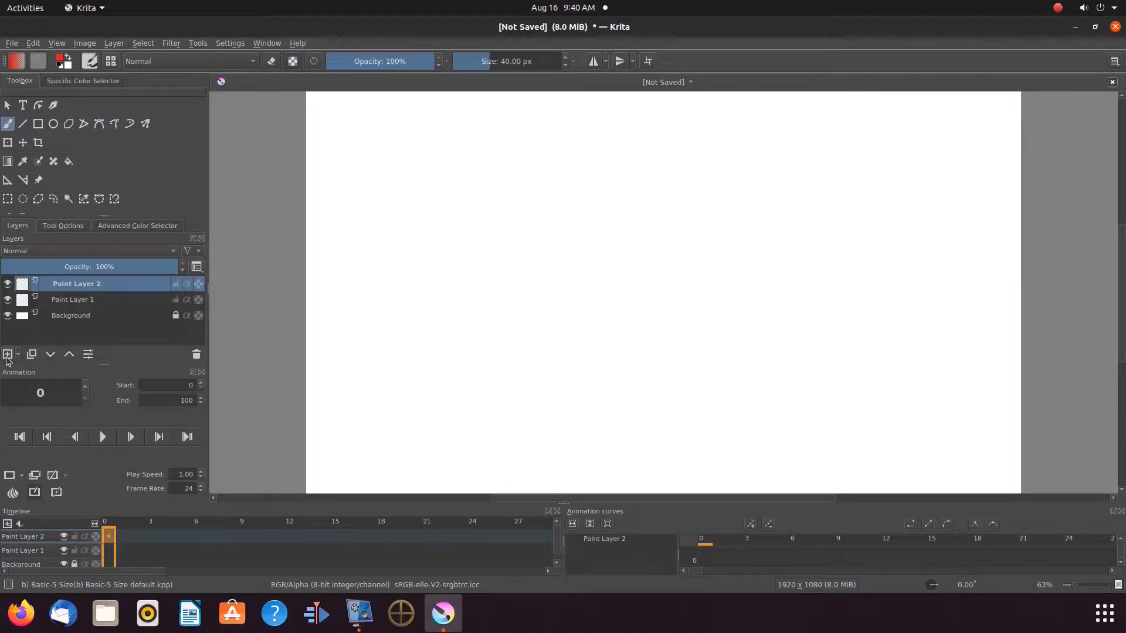
left_click(7, 355)
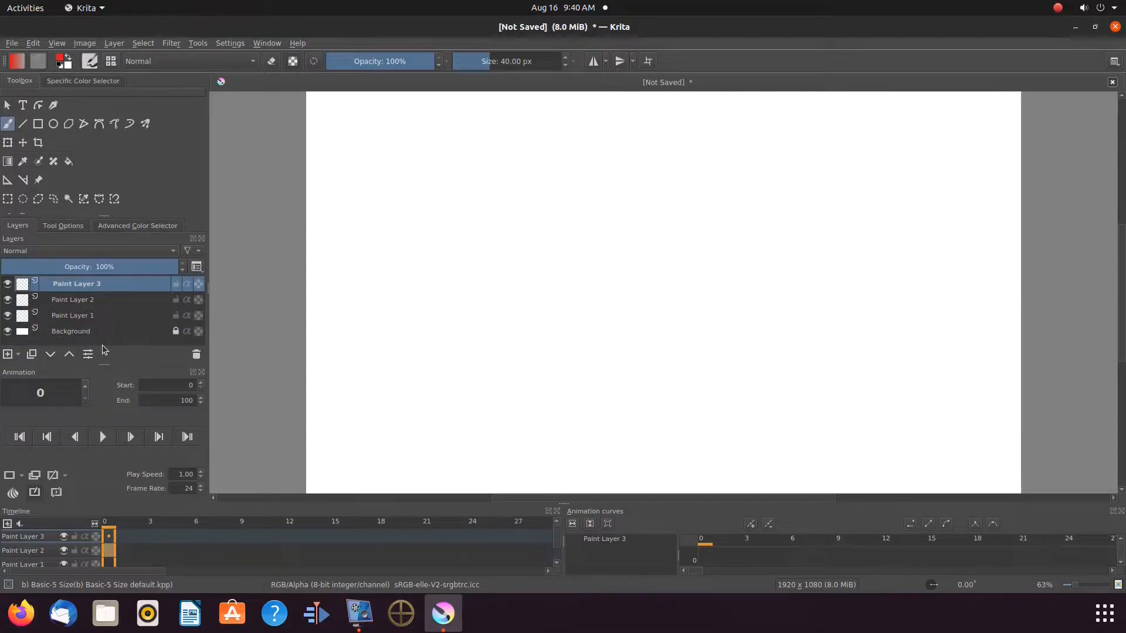
left_click(230, 43)
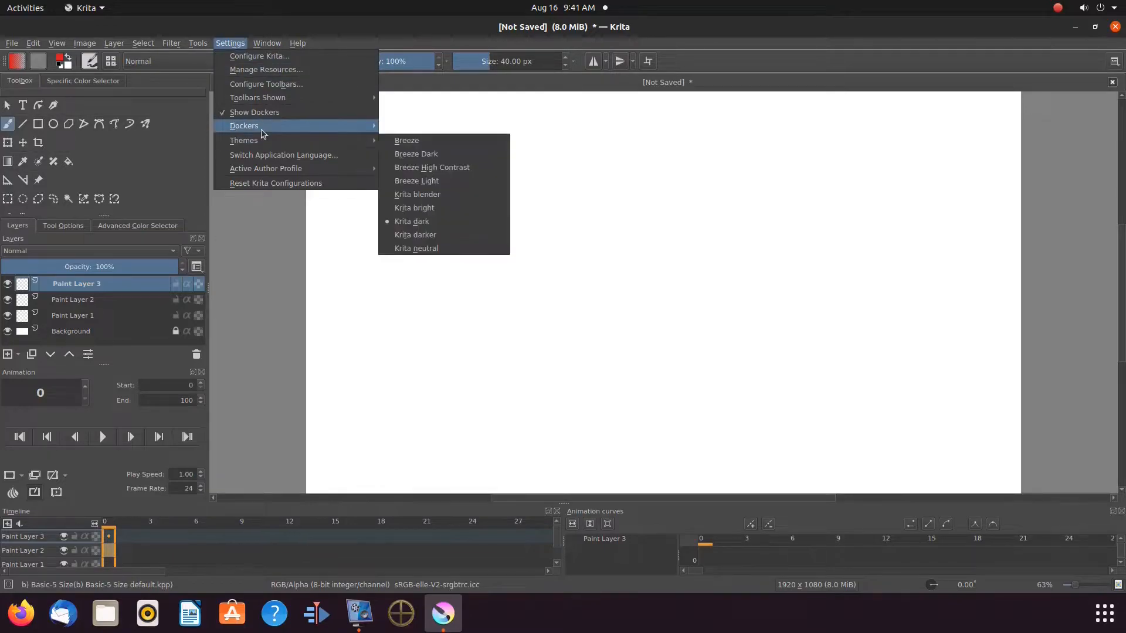
mouse_move(261, 130)
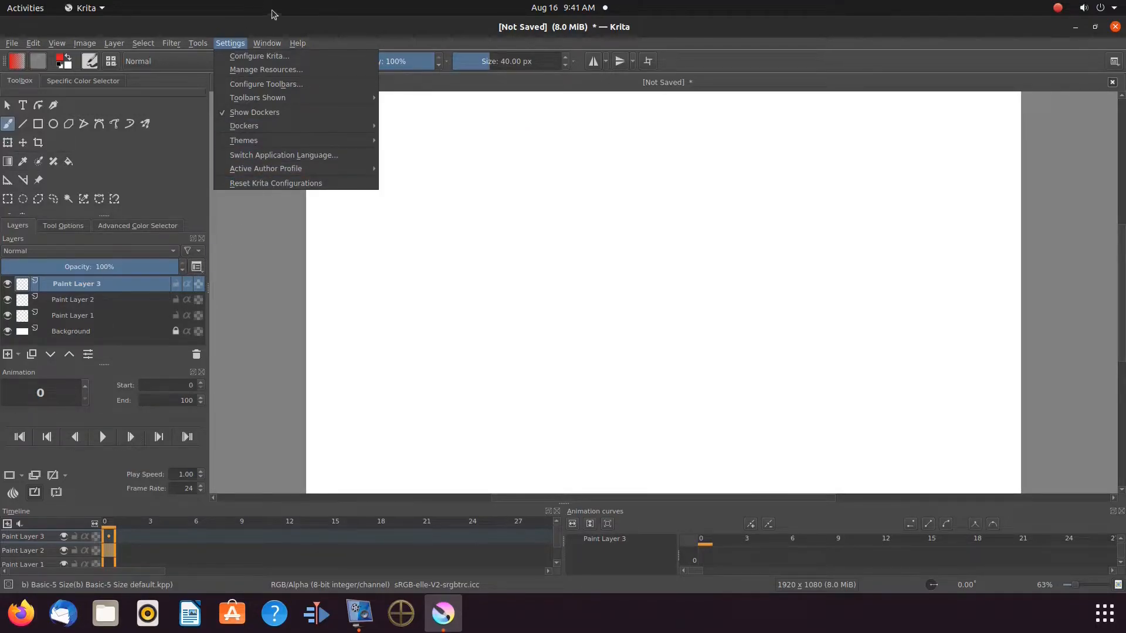
left_click(285, 24)
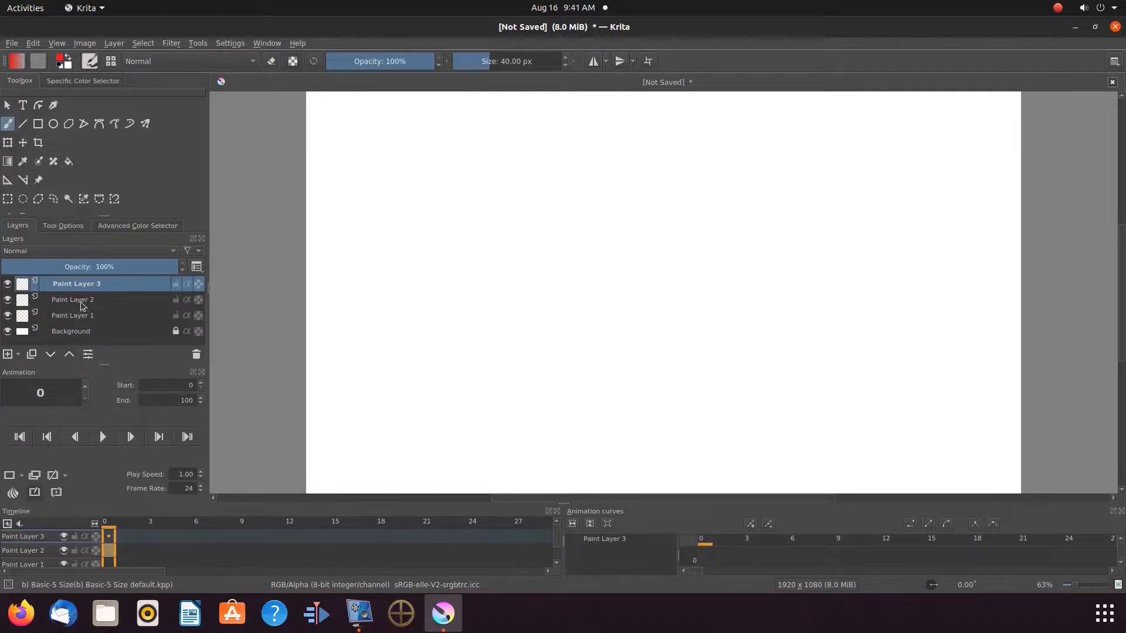
With the Text tool, draw a text box on the canvas and enter "This Is Redfeather".
mouse_move(76, 303)
left_click(23, 106)
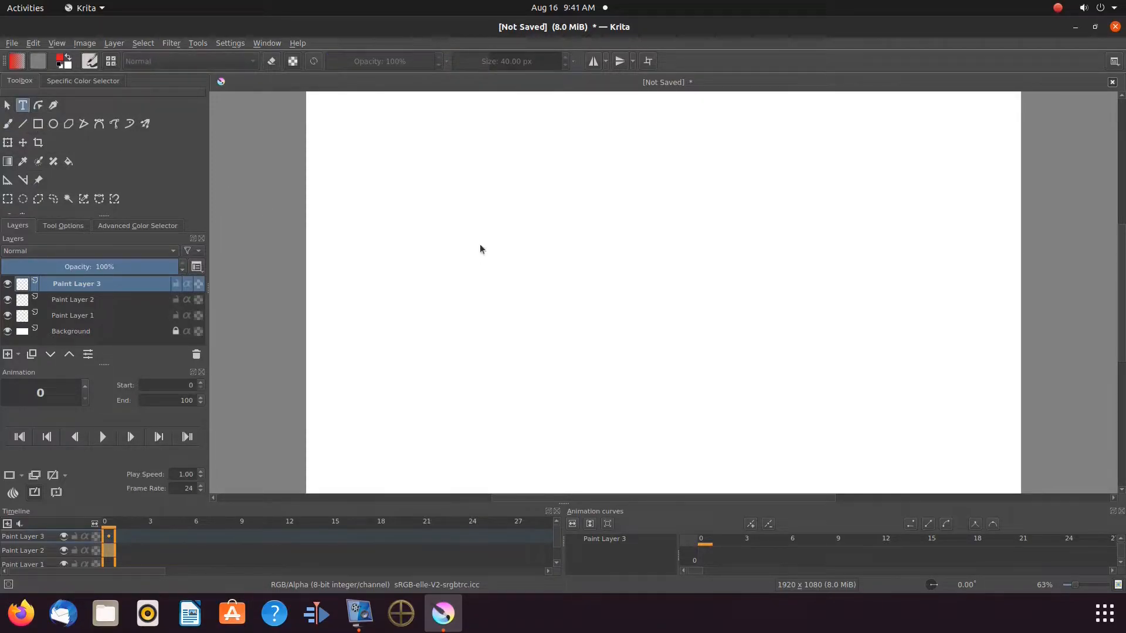
left_click_drag(453, 215, 691, 281)
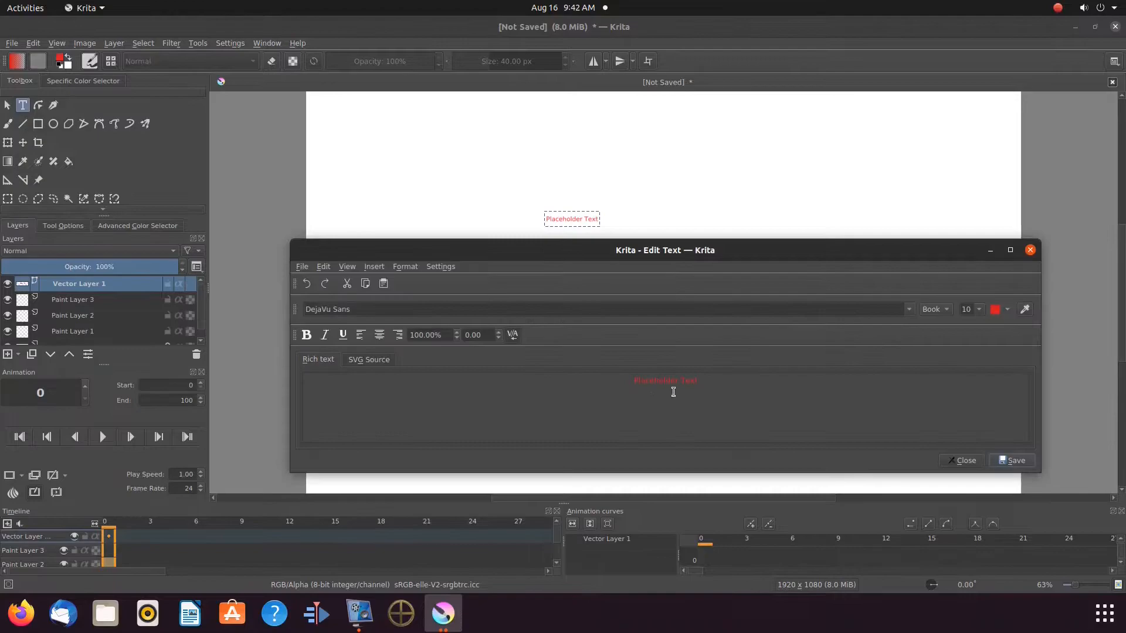
left_click_drag(633, 381, 699, 385)
type("This is Redfeather")
Set the text size to 48 and its colour to cobalt blue, then save and close the text editor.
left_click(979, 310)
left_click(967, 391)
left_click(1008, 311)
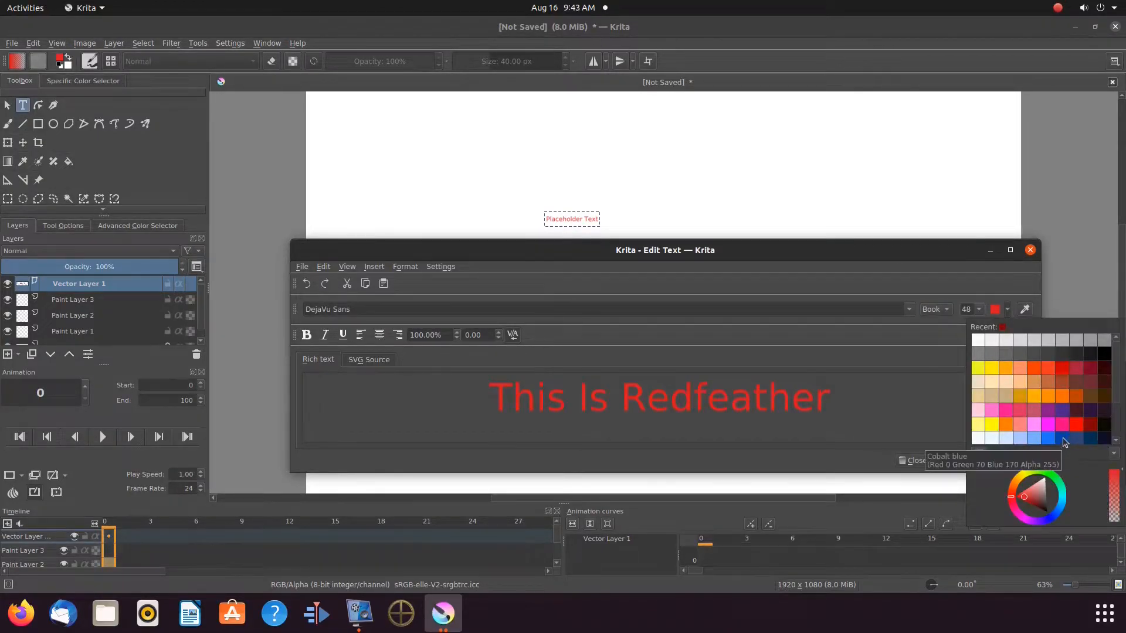
left_click(1063, 441)
left_click(1013, 460)
left_click(964, 461)
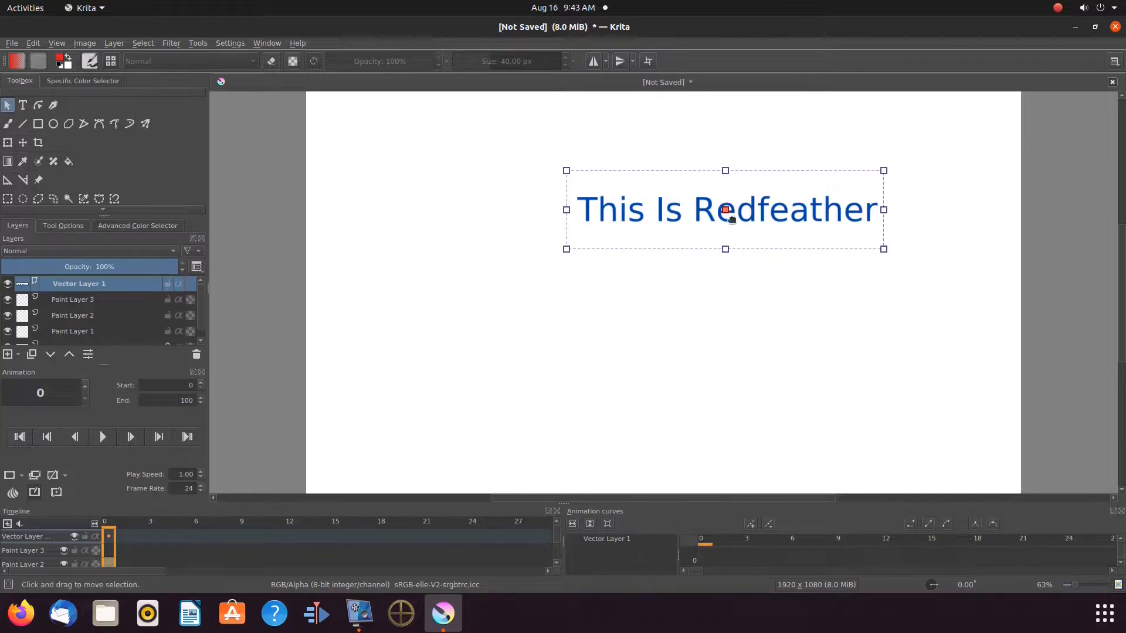
Move the "This Is Redfeather" text to the middle of the canvas.
left_click_drag(726, 210, 647, 282)
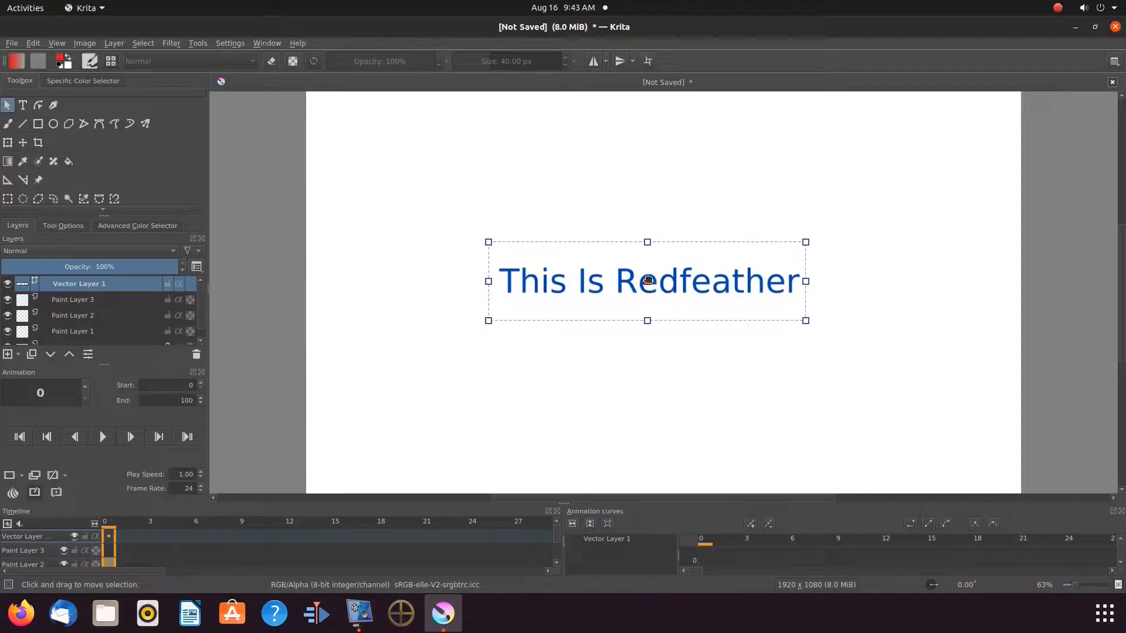
left_click_drag(646, 282, 652, 293)
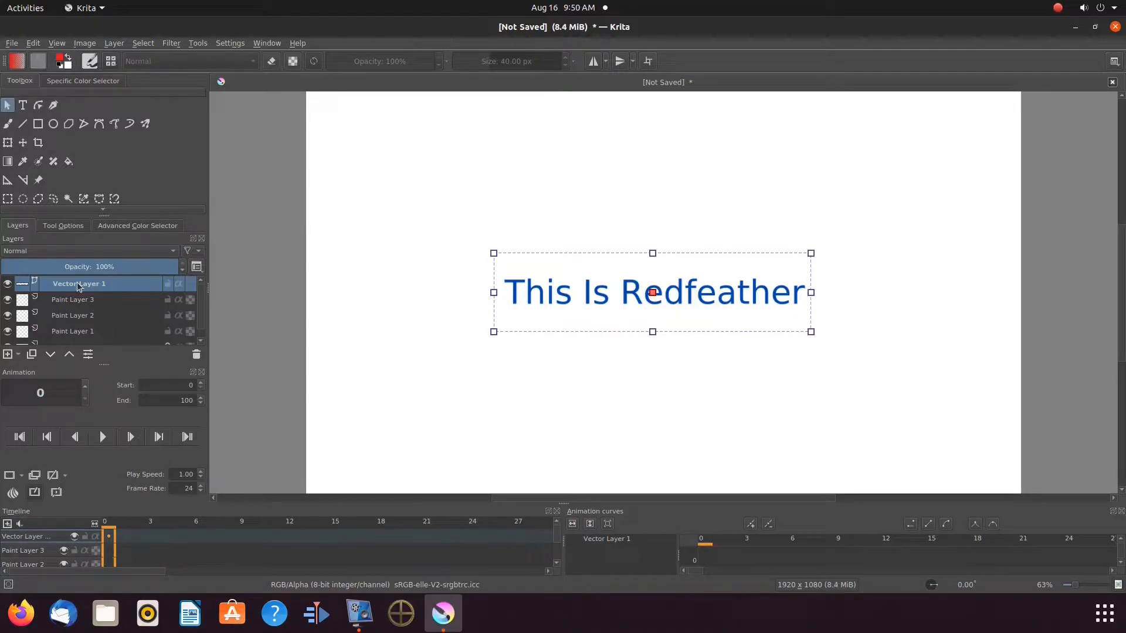
Merge the text's vector layer down into Paint Layer 3.
mouse_move(78, 286)
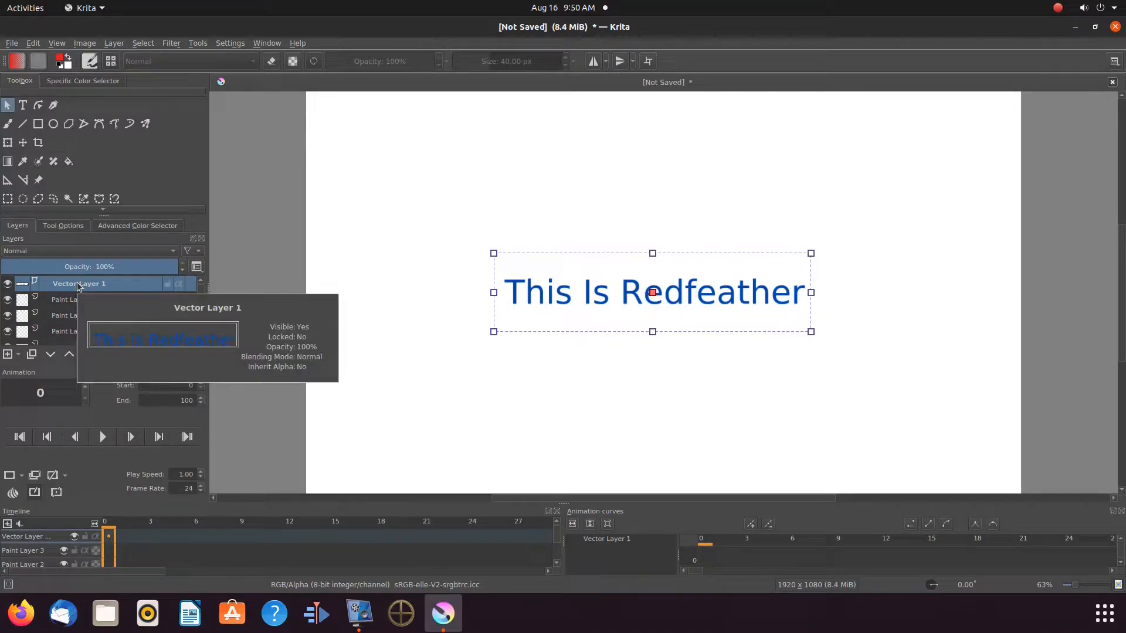
right_click(78, 286)
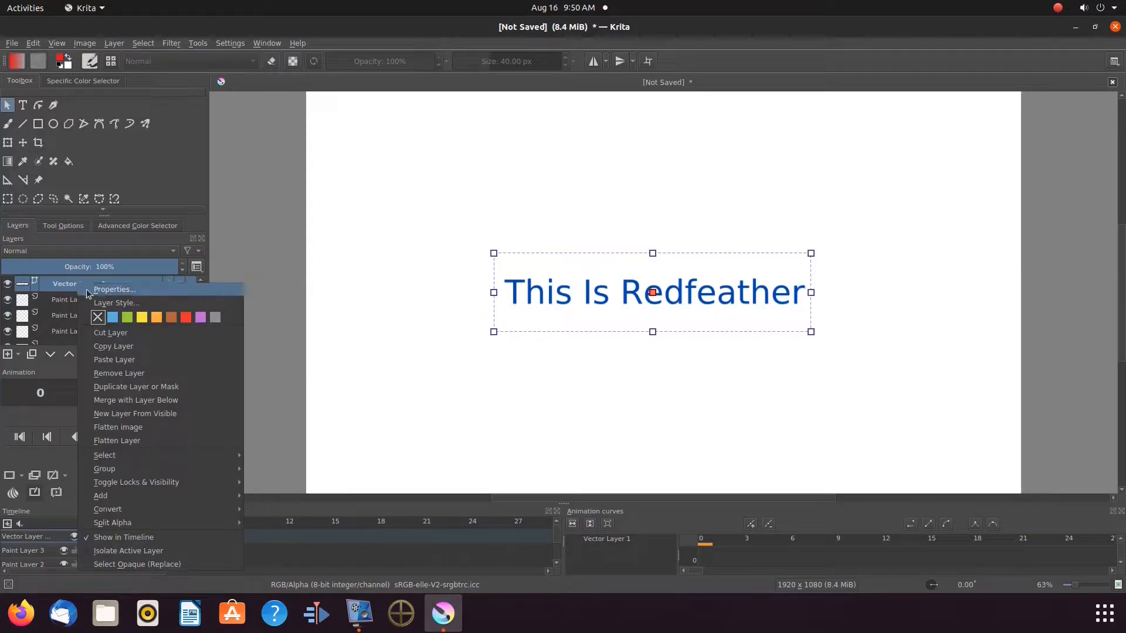
left_click(124, 402)
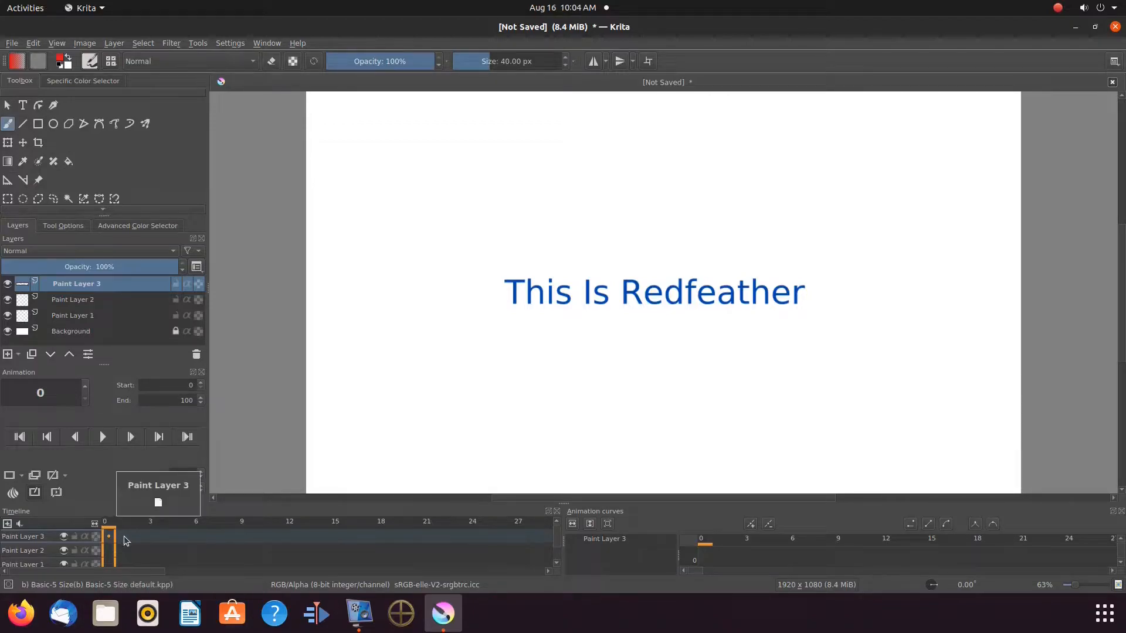
Fill Paint Layer 3 with duplicate frames one after another up to frame 9.
right_click(117, 537)
left_click(173, 515)
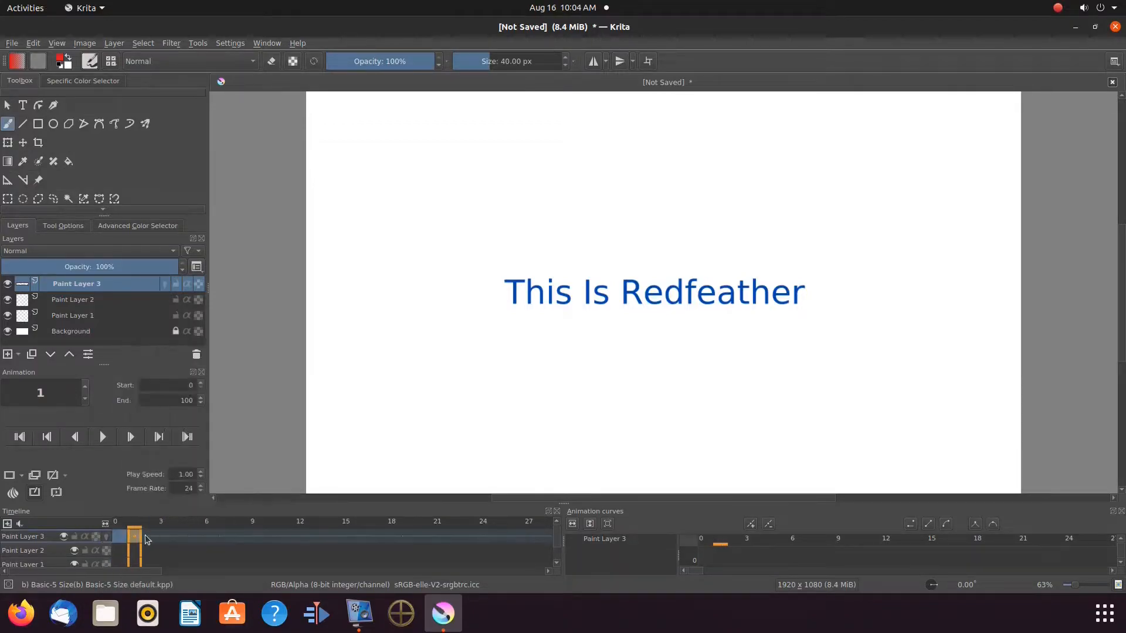
right_click(146, 535)
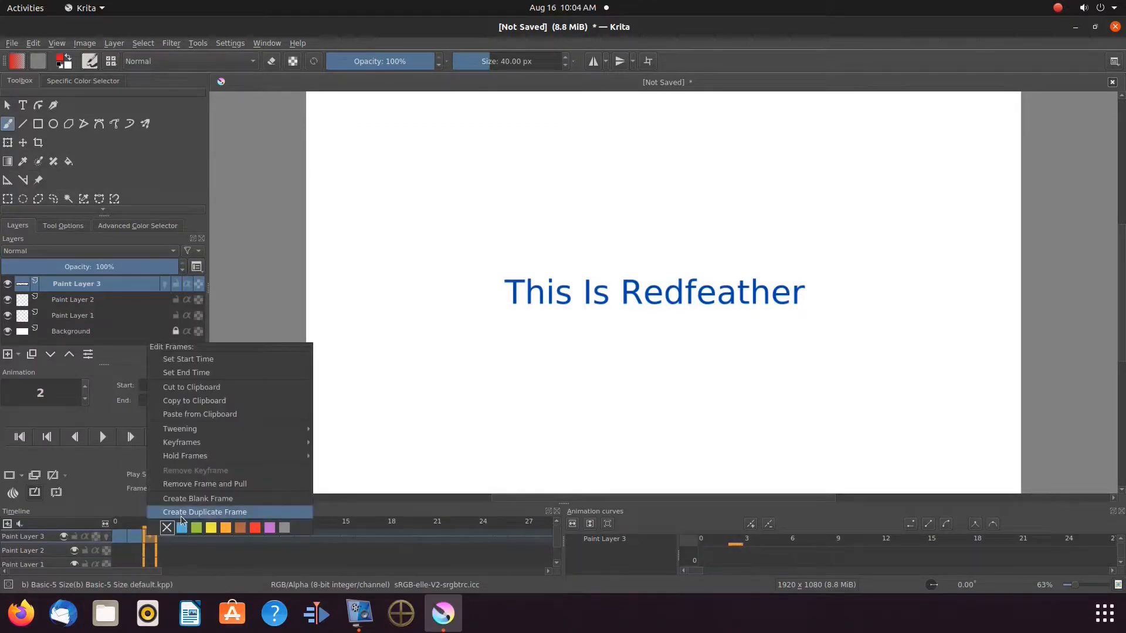
left_click(181, 513)
right_click(163, 536)
left_click(201, 514)
right_click(181, 537)
left_click(218, 515)
right_click(192, 537)
left_click(229, 515)
right_click(223, 537)
left_click(238, 515)
right_click(241, 536)
left_click(258, 515)
right_click(255, 539)
left_click(271, 515)
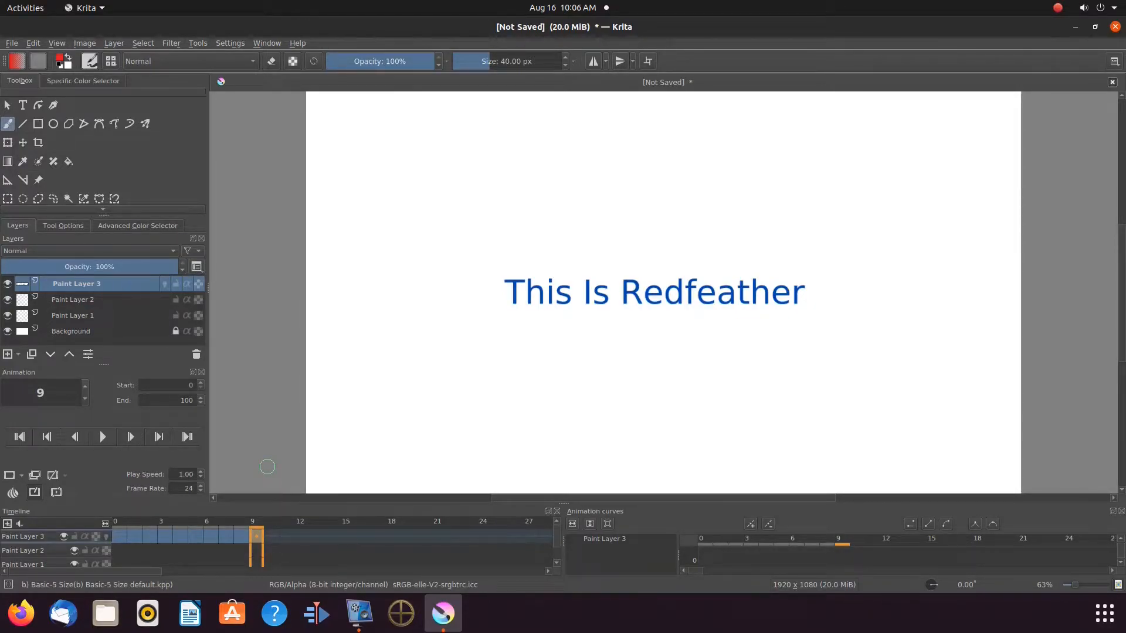
Select Paint Layer 2 and create a new text box reading "From Grep Haxs" with the Text tool.
left_click(72, 302)
mouse_move(127, 287)
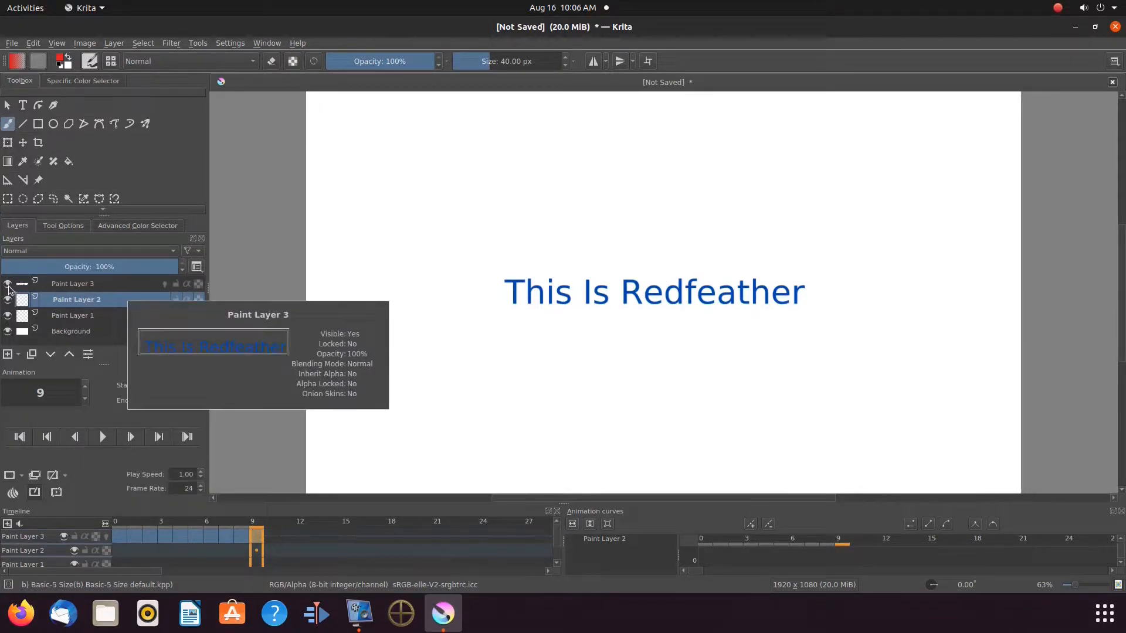
left_click(25, 108)
left_click_drag(556, 158, 702, 382)
key("BackSpace")
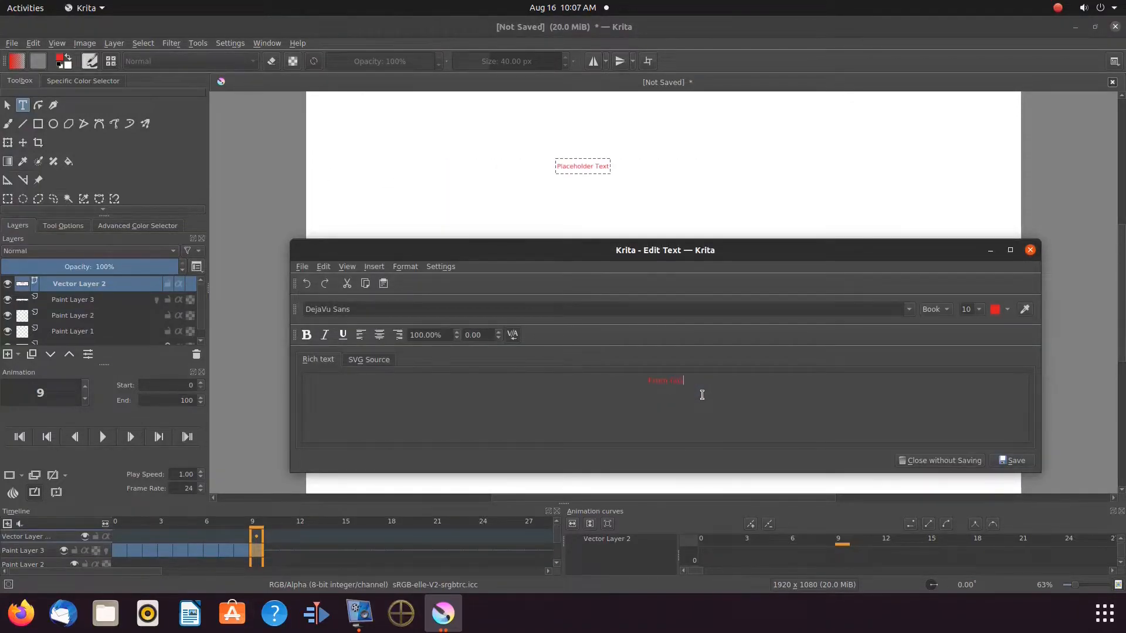
Set the new text to size 48 and cobalt blue, save it, and place it over the first text.
left_click(979, 309)
left_click(968, 388)
left_click(1007, 309)
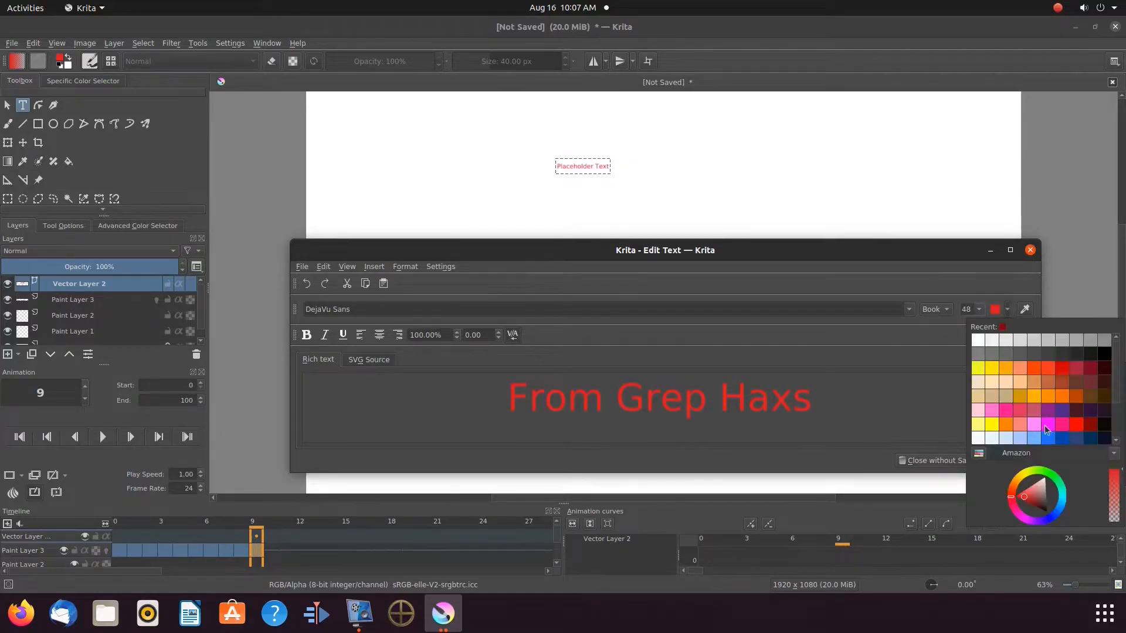
left_click(1062, 440)
left_click(1015, 461)
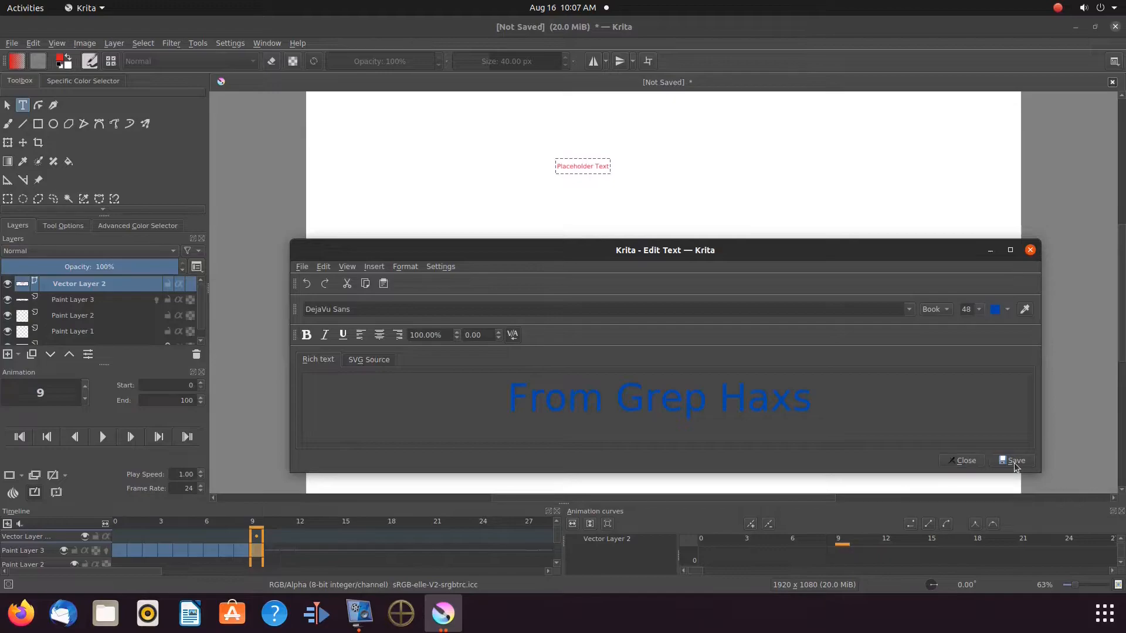
left_click(963, 460)
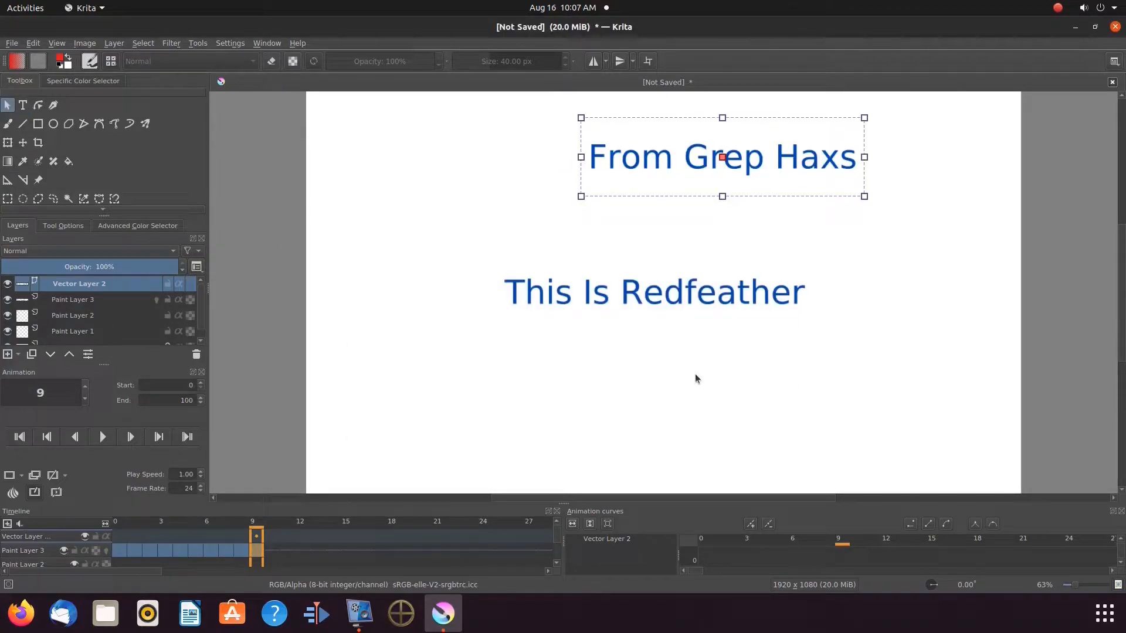
left_click_drag(722, 157, 659, 289)
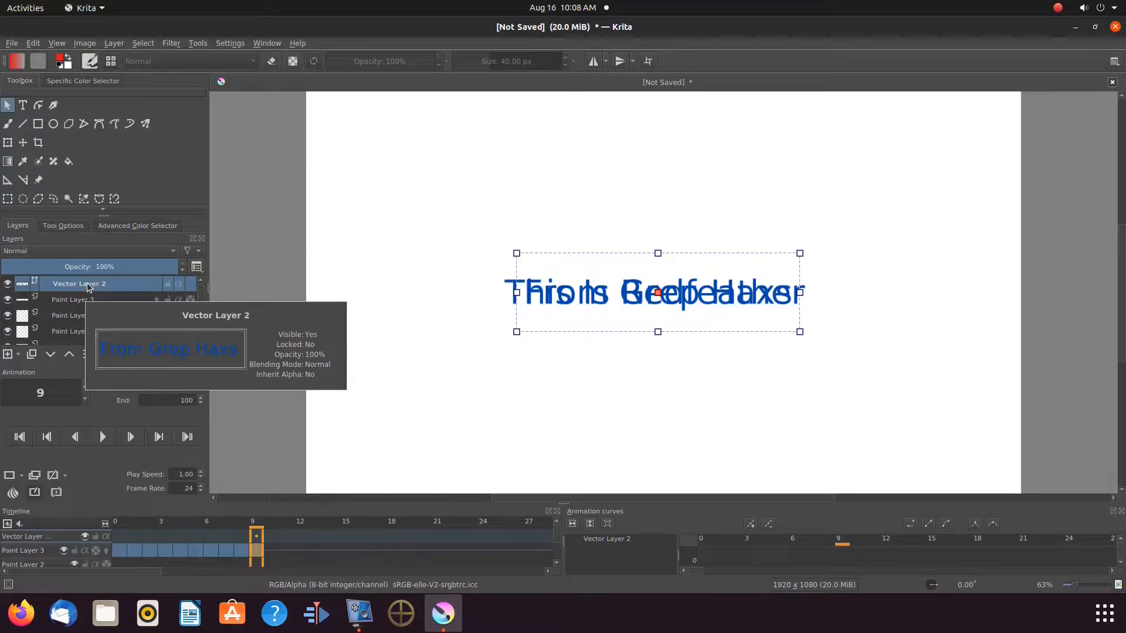
Move the new vector layer below Paint Layer 3 and merge it down into Paint Layer 2.
left_click_drag(87, 283, 87, 299)
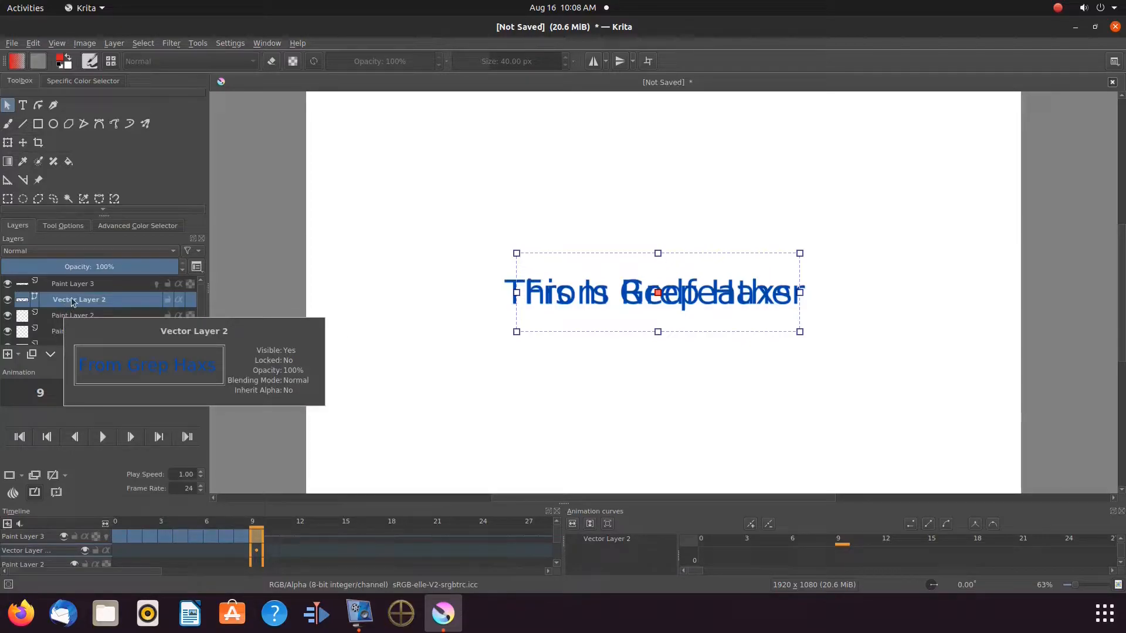
right_click(72, 297)
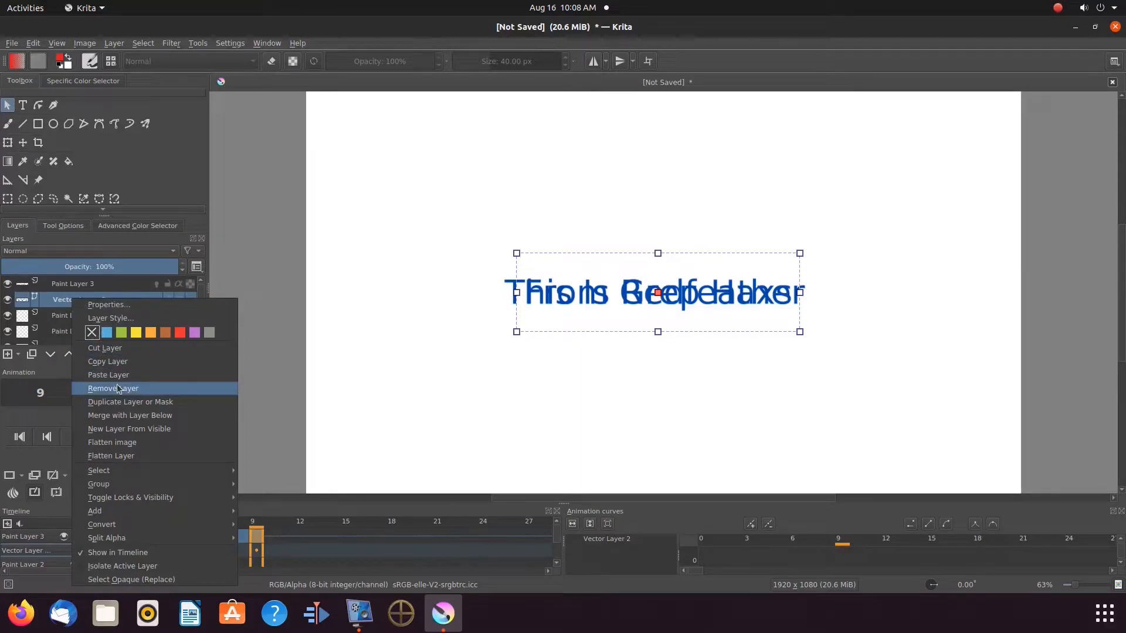
left_click(121, 415)
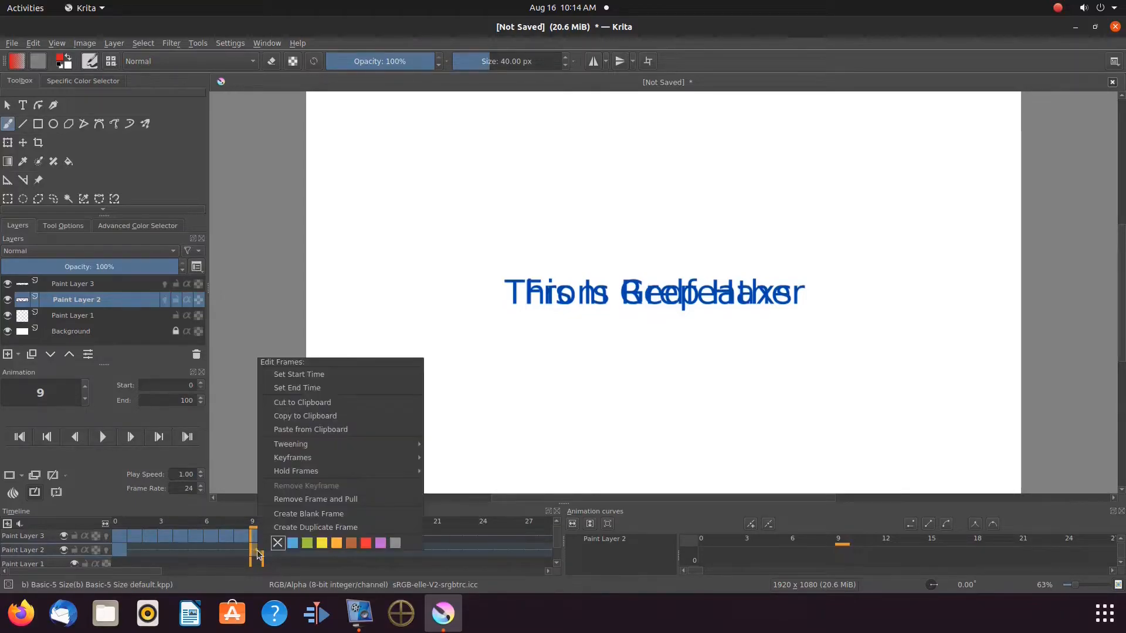
Insert a blank frame at frame 9 on Paint Layer 2 and move its text keyframe to frame 10.
left_click(304, 514)
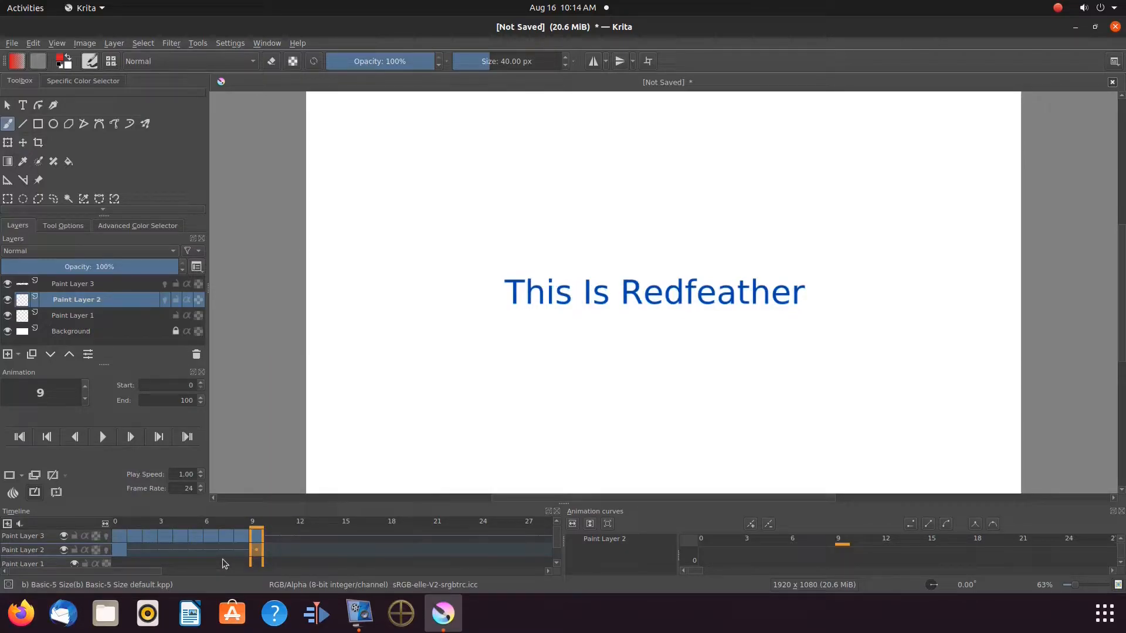
left_click(241, 552)
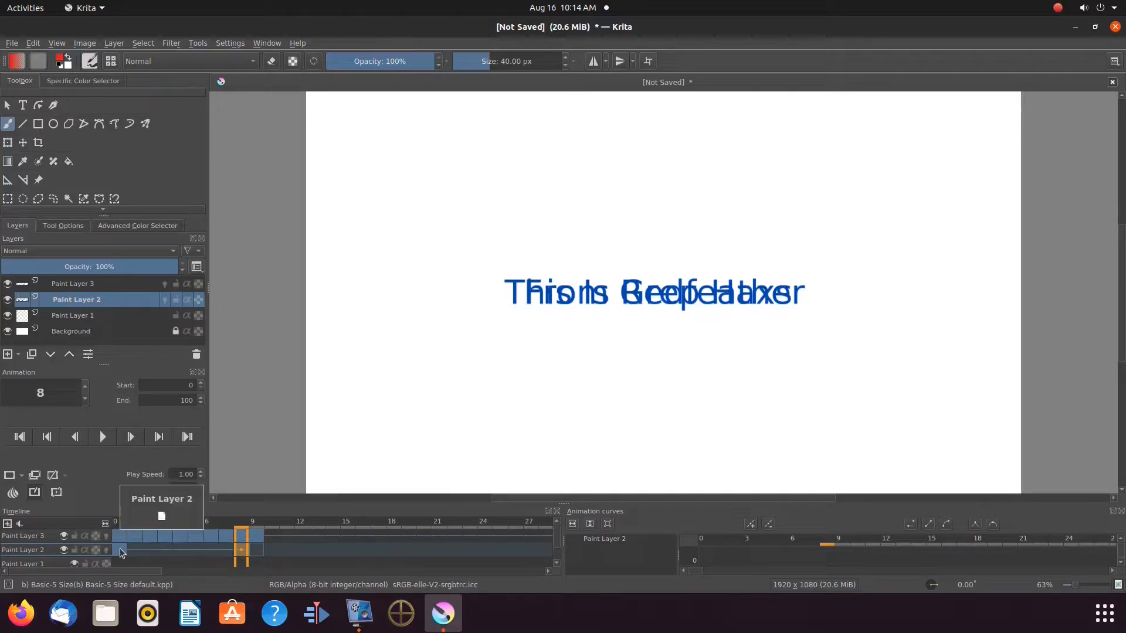
left_click_drag(121, 552, 272, 551)
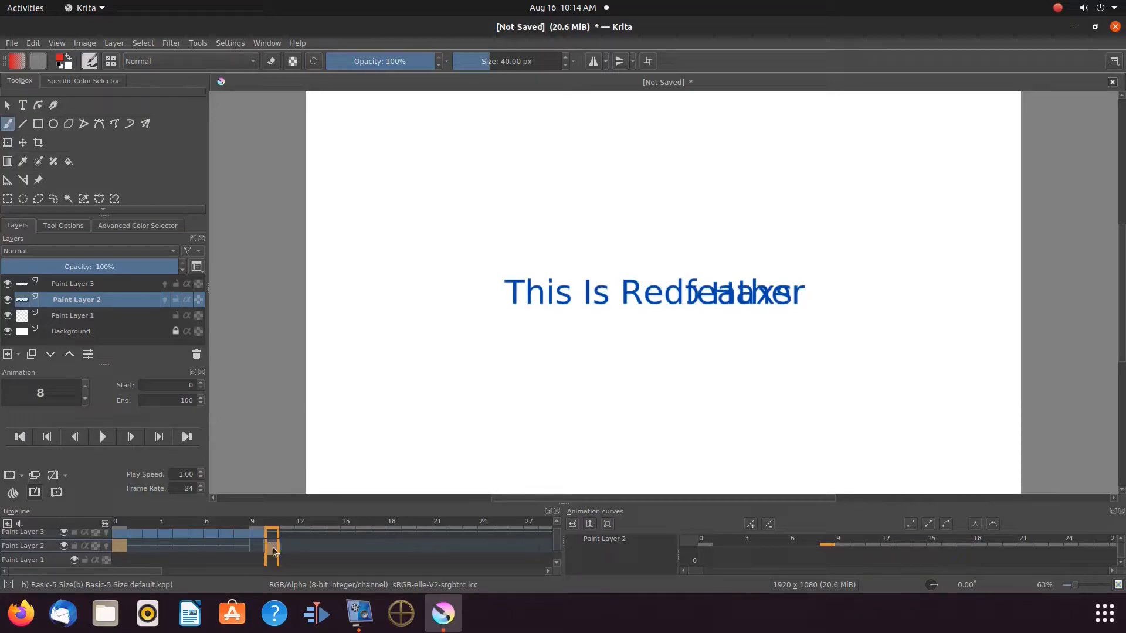
left_click(273, 547)
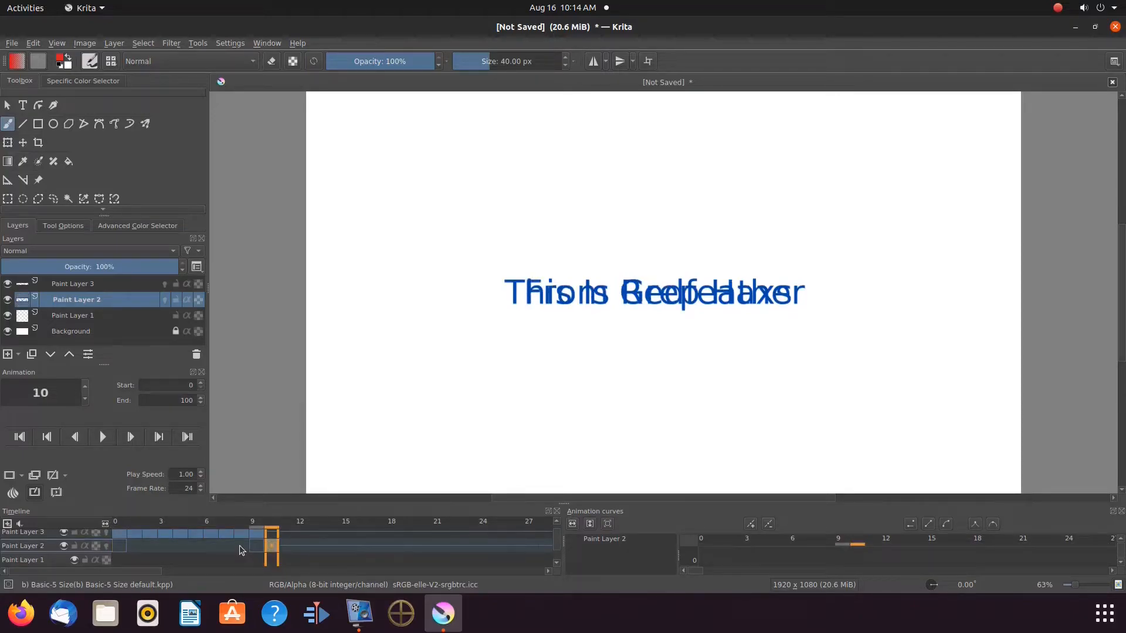
Create a blank frame at frame 10 on Paint Layer 3.
left_click(239, 548)
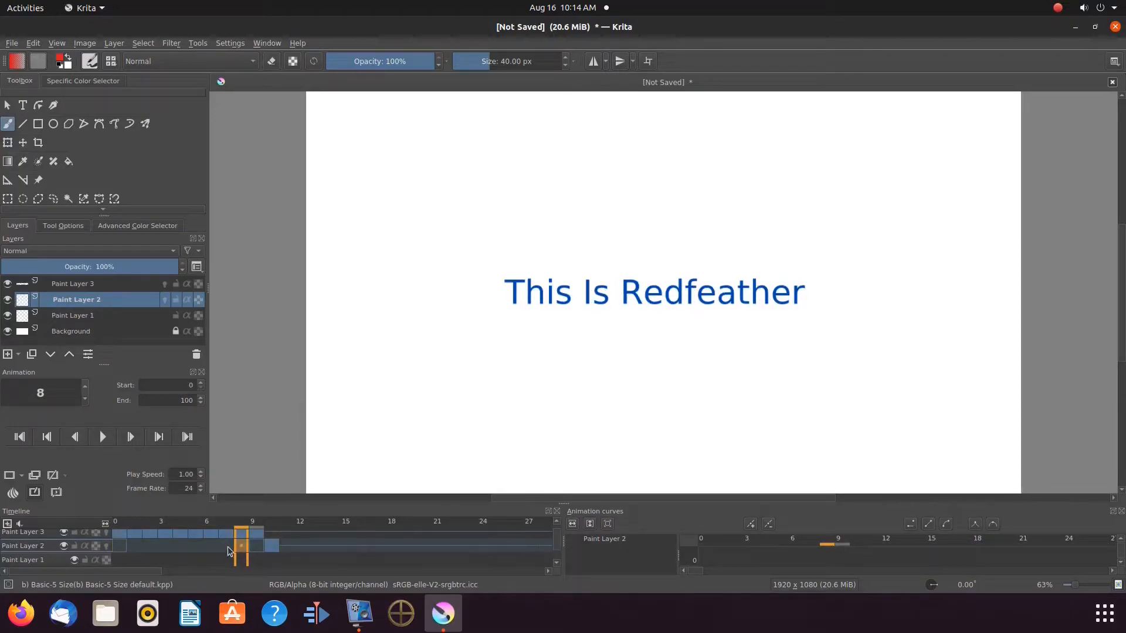
left_click(212, 548)
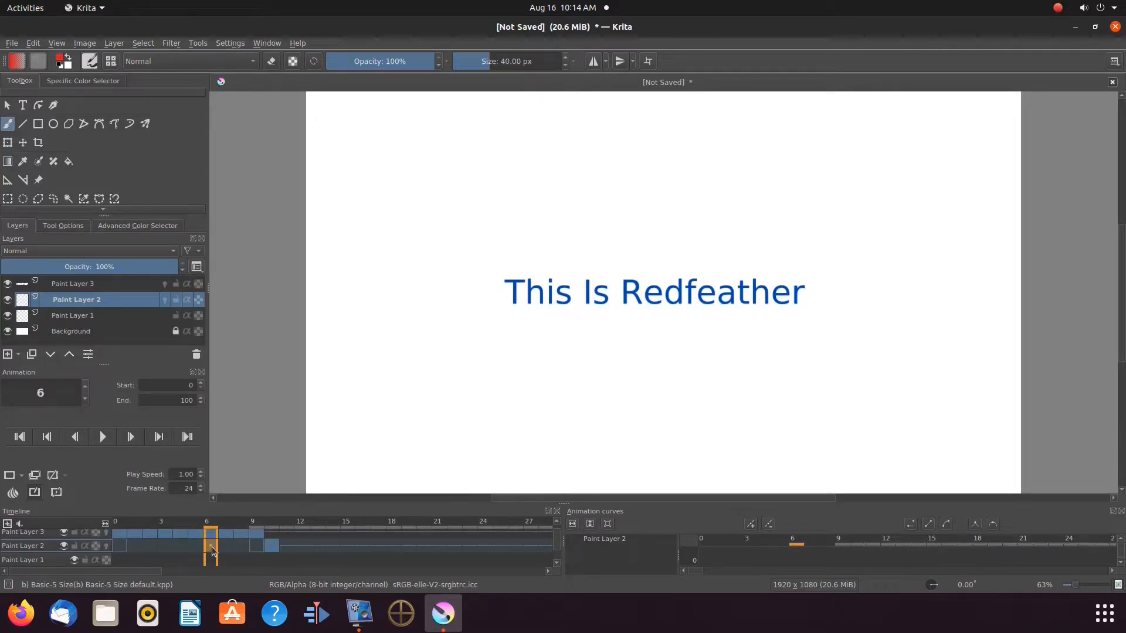
left_click(257, 547)
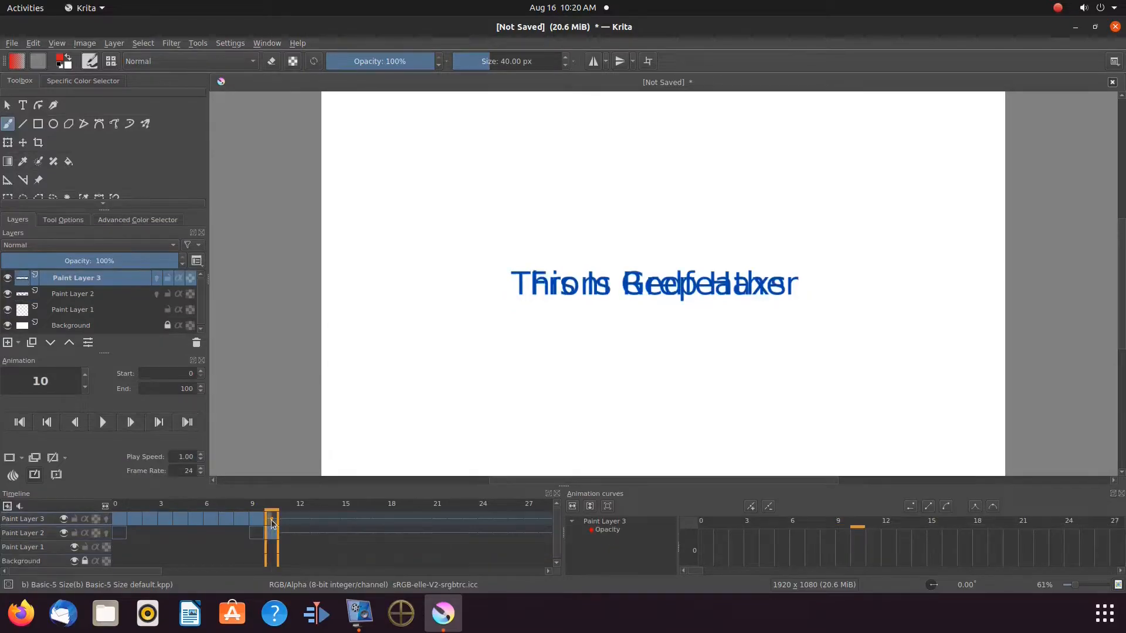
right_click(271, 518)
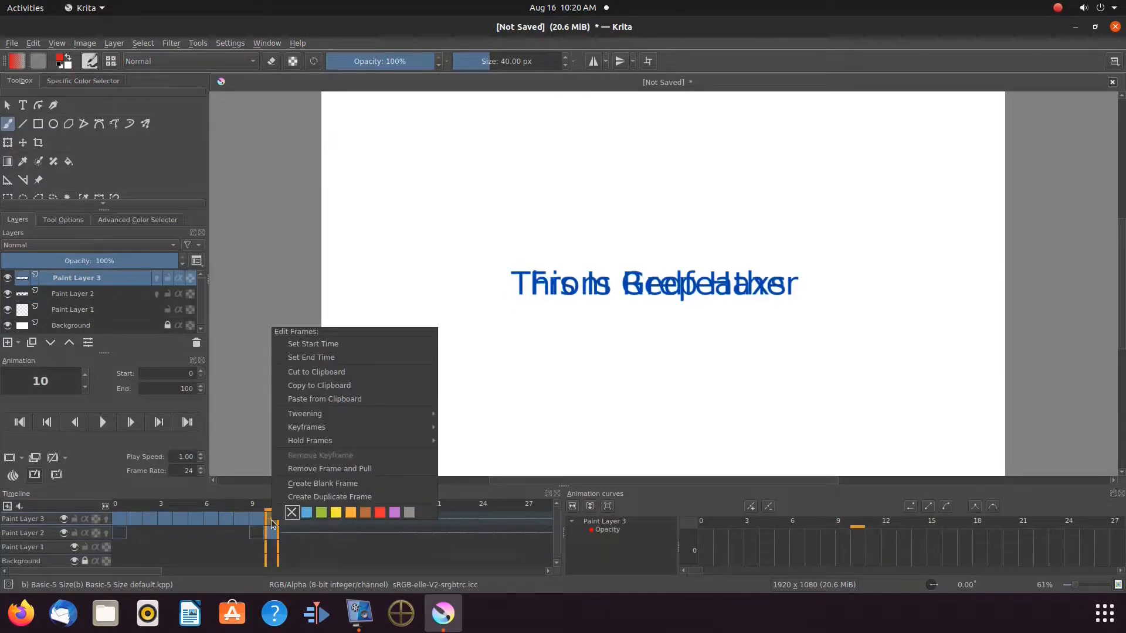
left_click(312, 483)
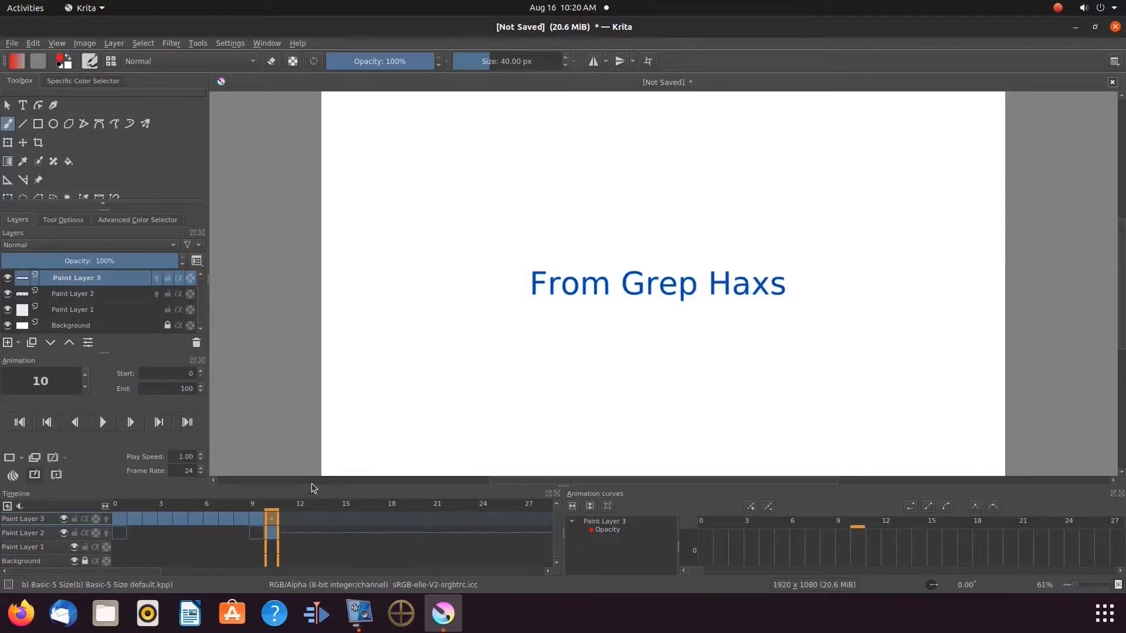
Add an opacity keyframe on Paint Layer 3 at frame 10 and set its opacity to 0.
left_click(1113, 494)
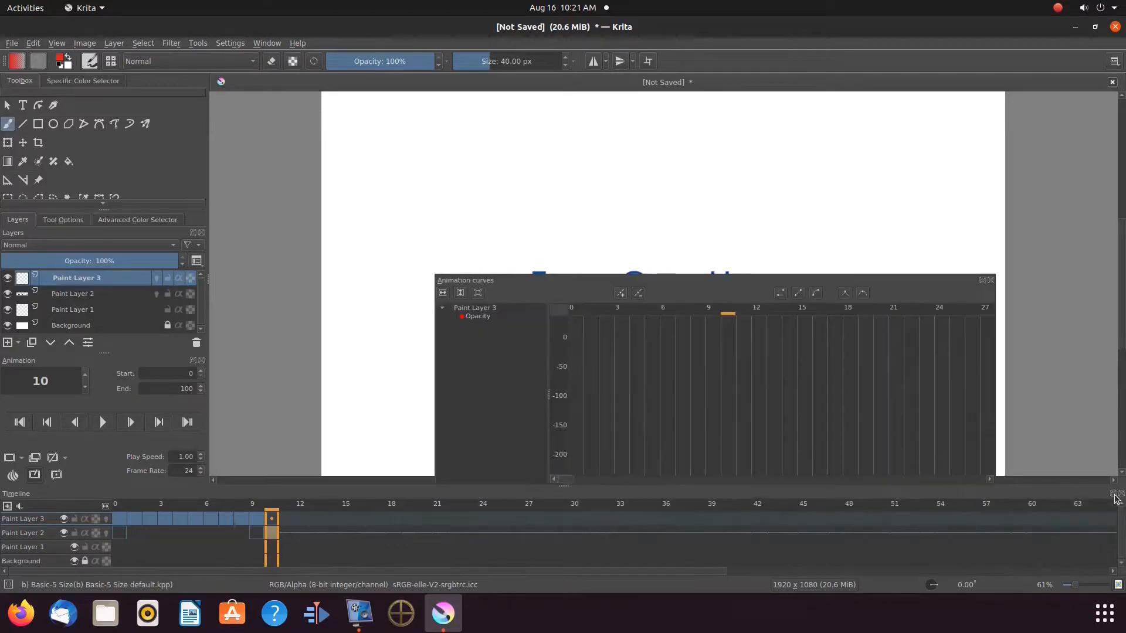
left_click(623, 300)
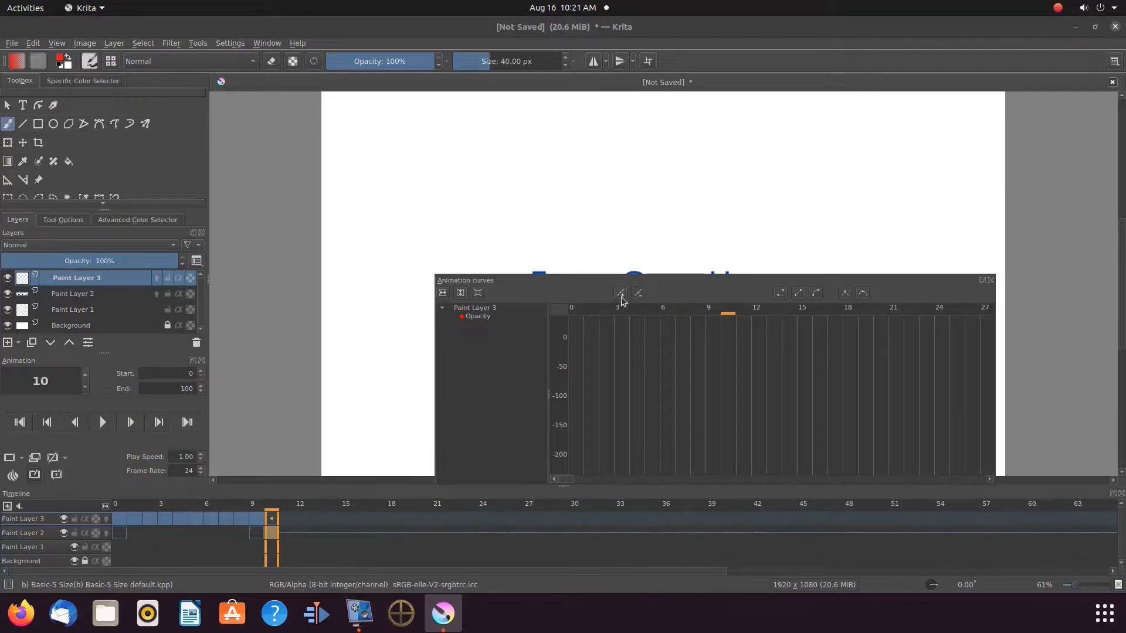
left_click(22, 461)
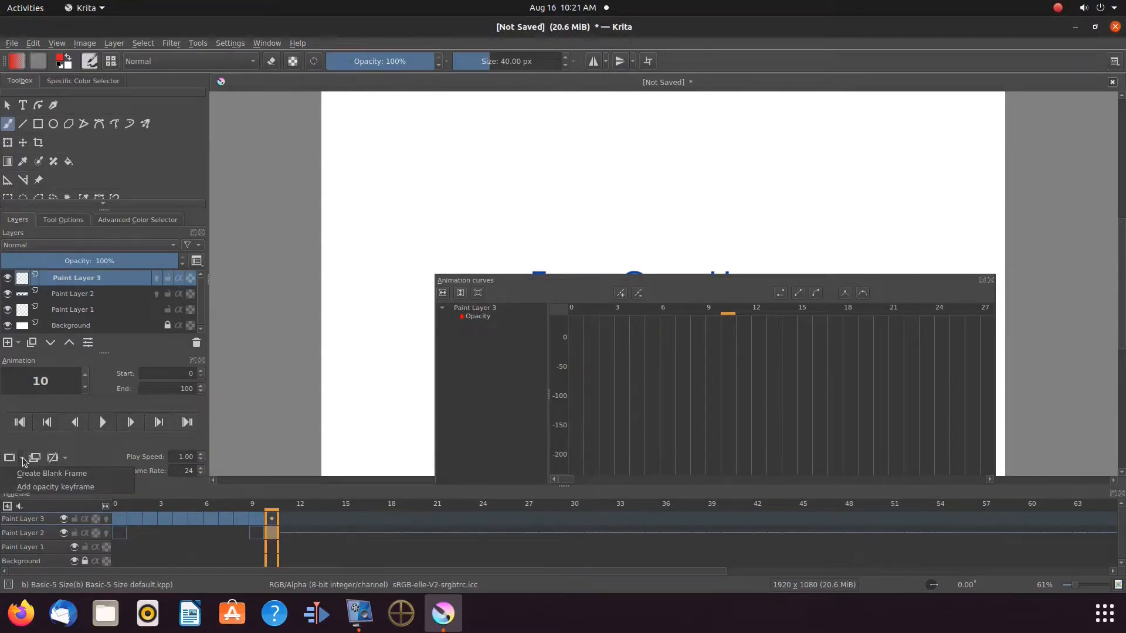
left_click(60, 488)
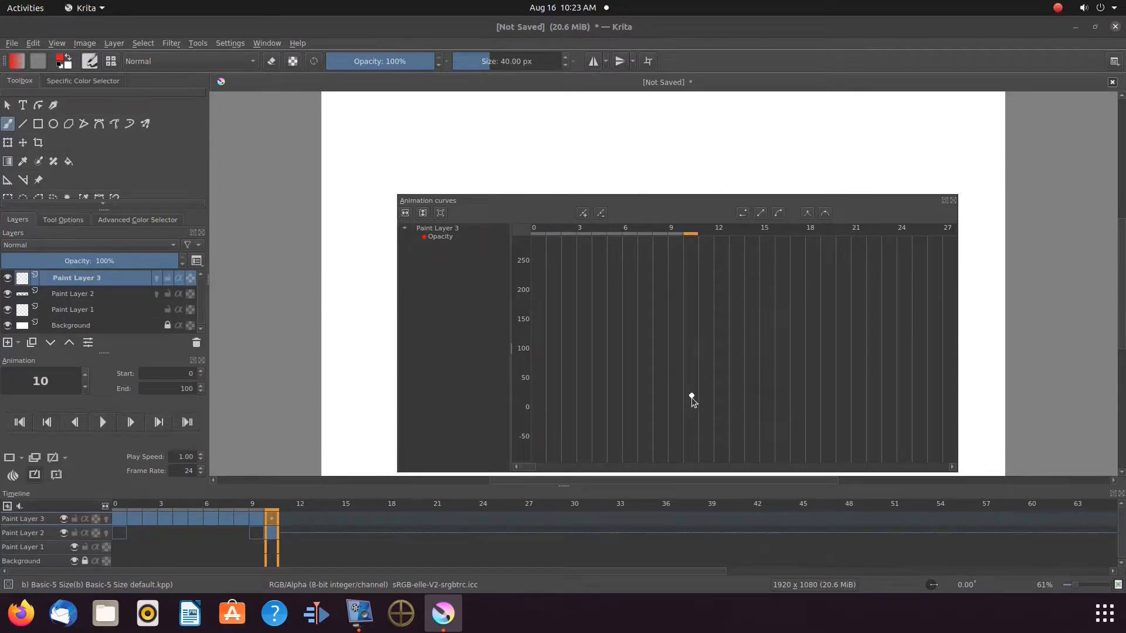
left_click_drag(693, 403, 693, 407)
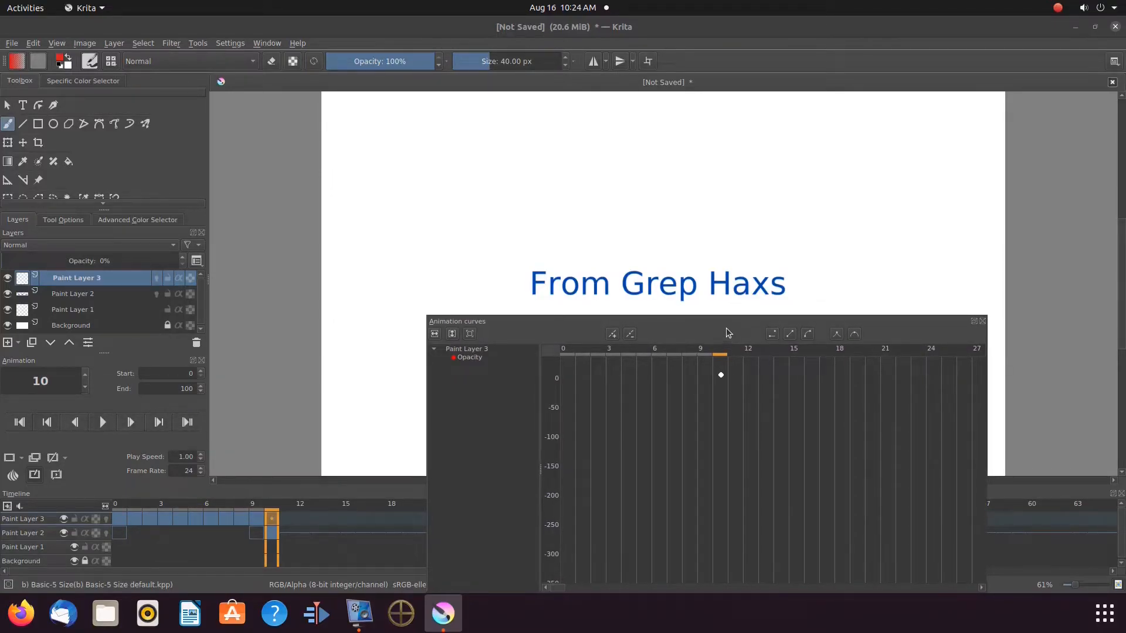
Add a second opacity keyframe at frame 18 raised to full opacity and dock the curves panel back.
left_click_drag(726, 326, 707, 226)
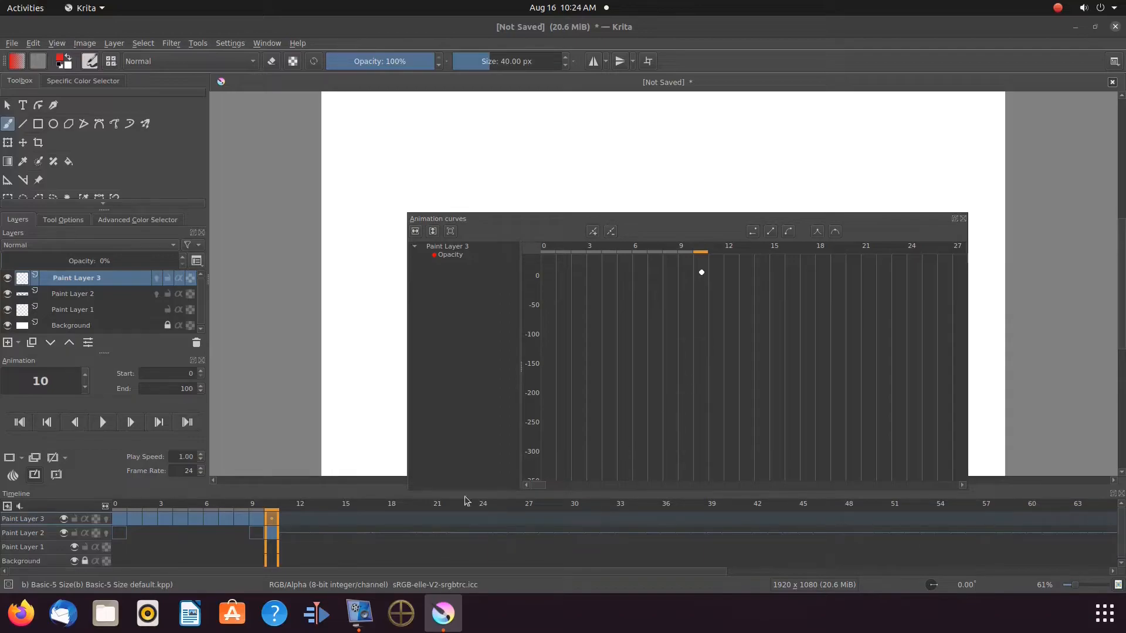
left_click(394, 519)
left_click(596, 232)
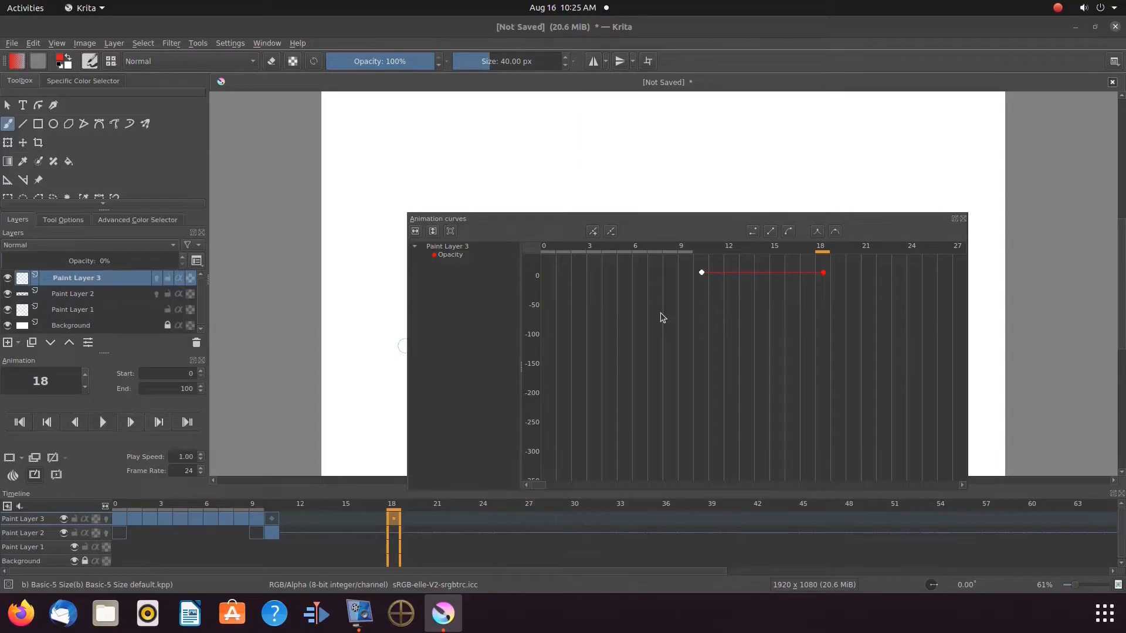
left_click(824, 271)
mouse_move(826, 278)
left_mouse_down()
mouse_move(823, 253)
mouse_move(811, 292)
mouse_move(821, 260)
left_mouse_up()
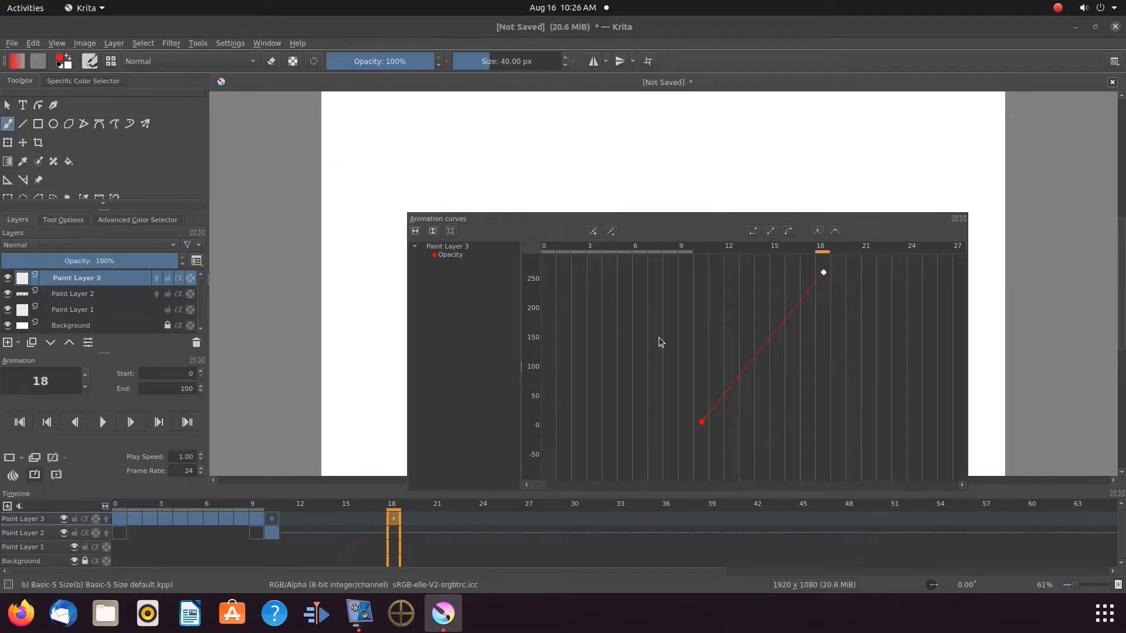
left_click_drag(721, 219, 704, 204)
left_click(937, 204)
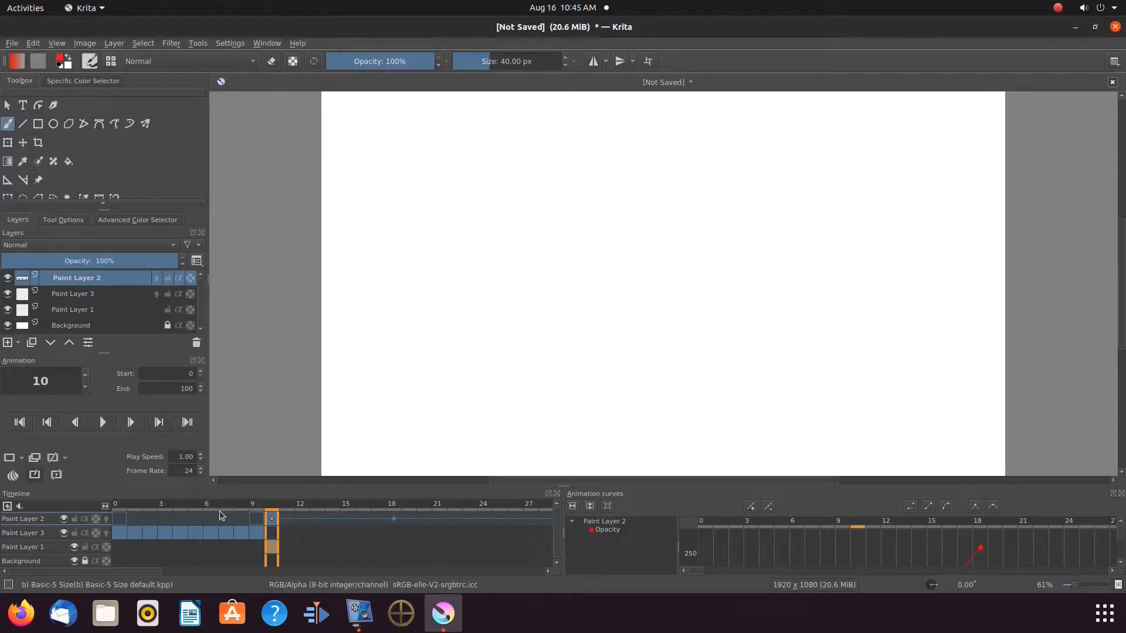
Play the animation to preview the text transition.
left_click(103, 424)
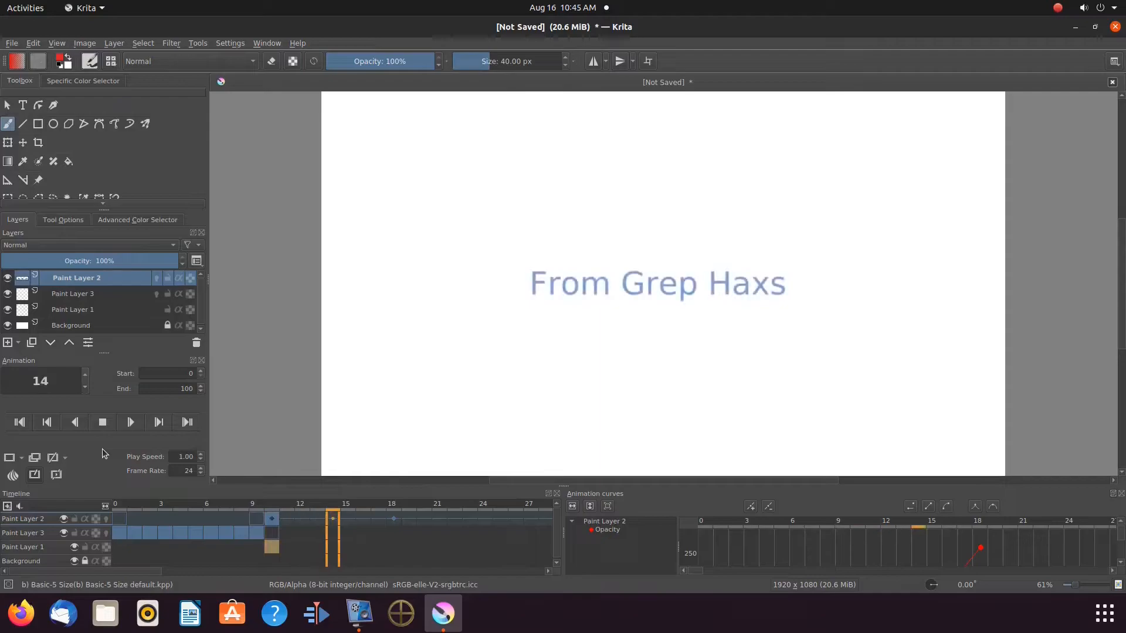
left_click(103, 423)
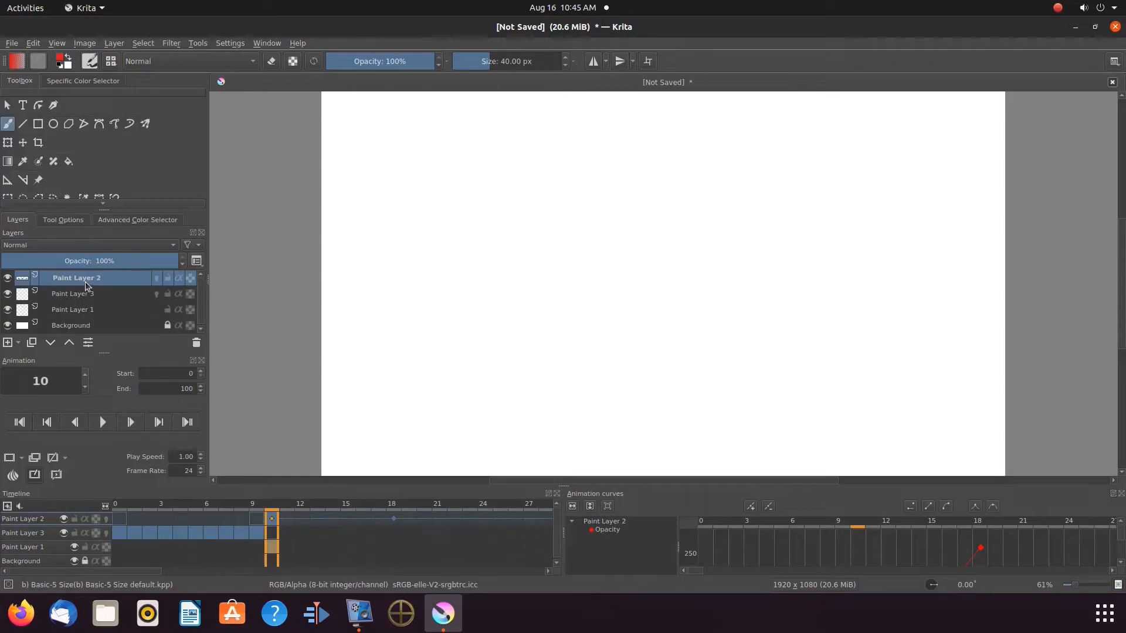
mouse_move(85, 286)
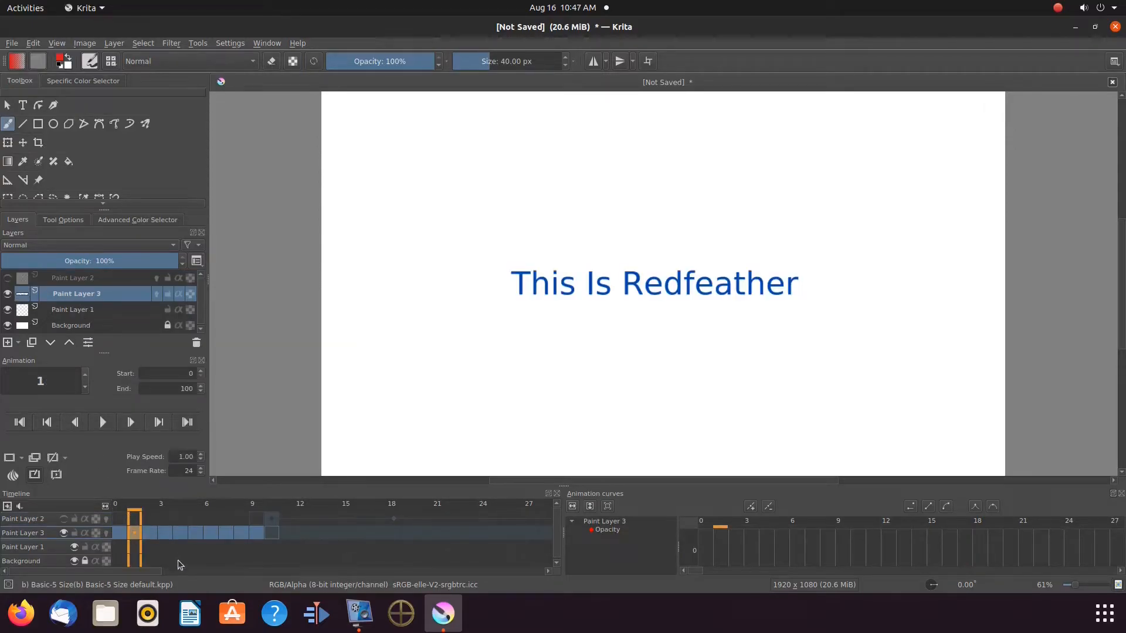
Turn on onion skinning for Paint Layer 3 and rotate the text on the first frame with the Transform tool.
mouse_move(178, 560)
left_click(107, 533)
left_click(7, 143)
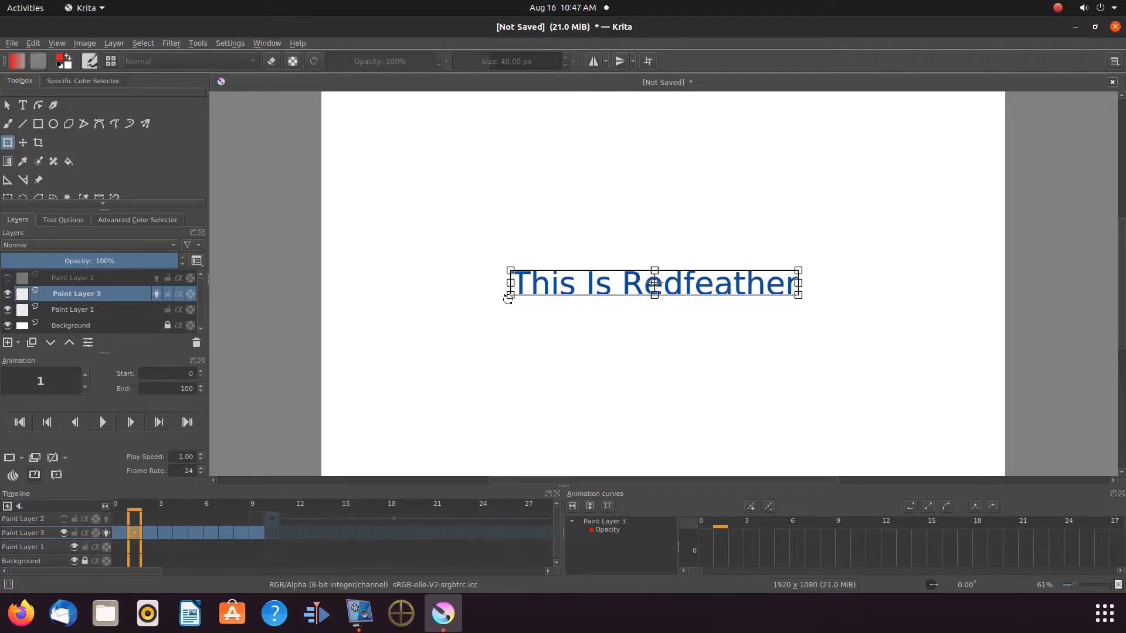
left_click_drag(508, 299, 505, 247)
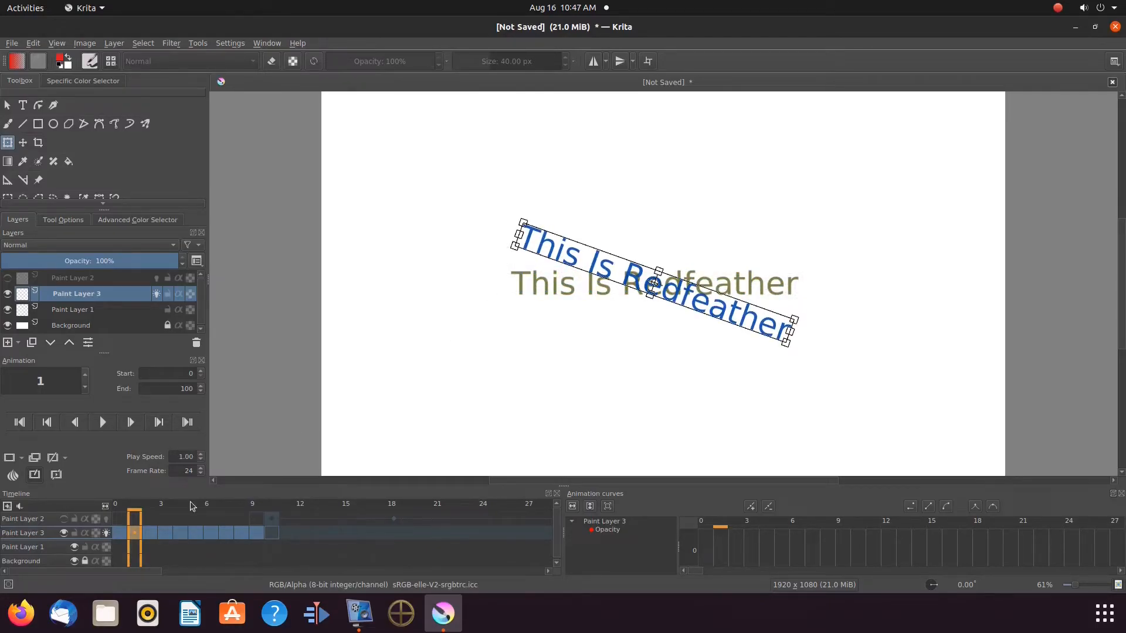
Rotate the text progressively on each following frame through frame 8 so it spins.
left_click(151, 532)
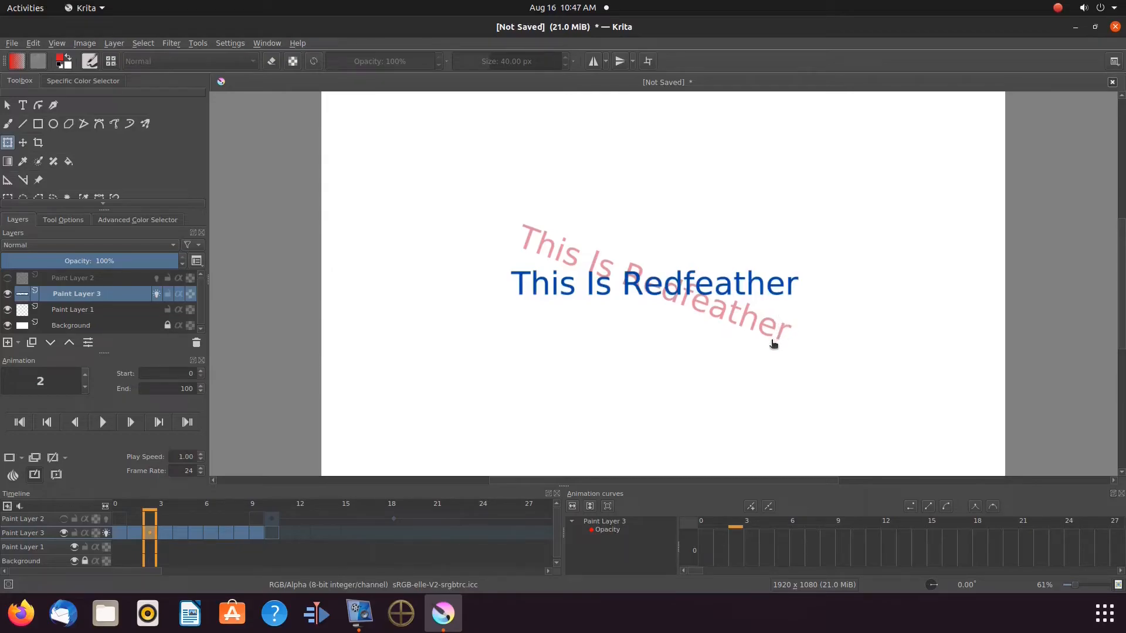
left_click_drag(797, 302, 704, 418)
key("period")
left_click_drag(801, 305, 491, 350)
left_click(180, 533)
left_click(195, 532)
left_click_drag(799, 299, 492, 265)
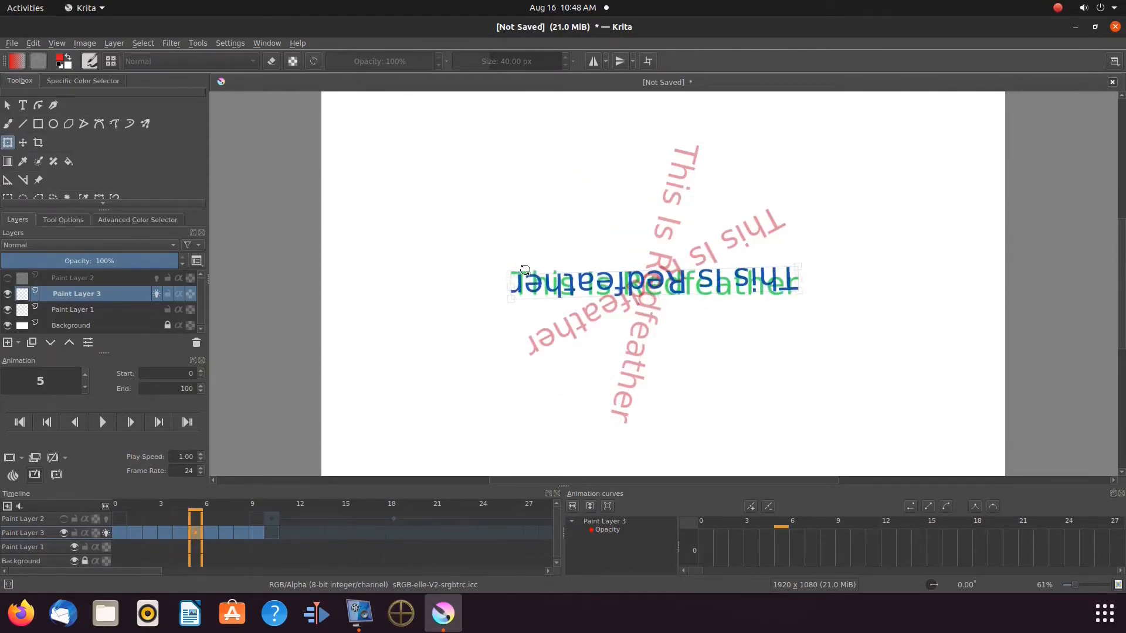
left_click(215, 537)
left_click_drag(799, 296, 609, 192)
left_click(226, 532)
left_click_drag(797, 293, 747, 248)
left_click(241, 532)
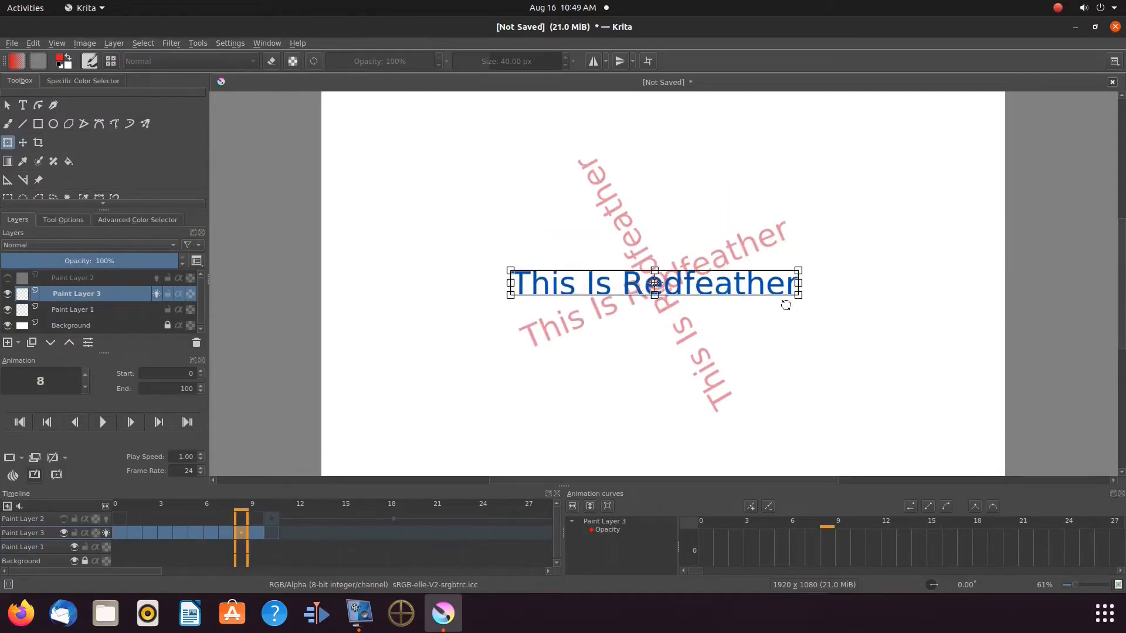
Turn off onion skinning and make Paint Layer 2 visible again before previewing the animation.
left_click(103, 423)
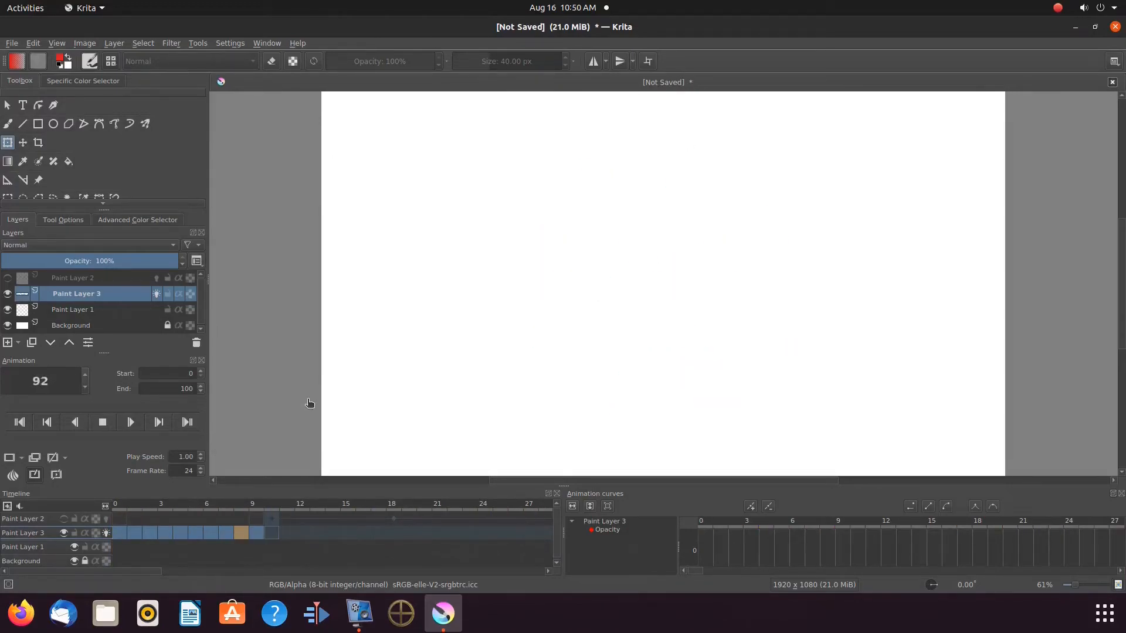
left_click(106, 534)
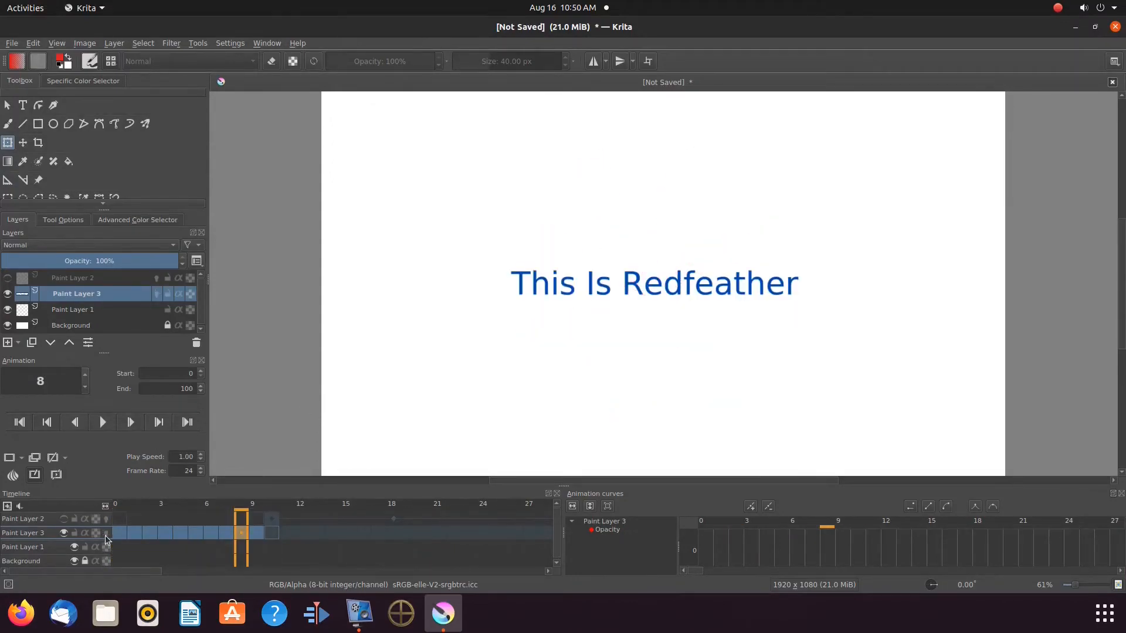
left_click(8, 280)
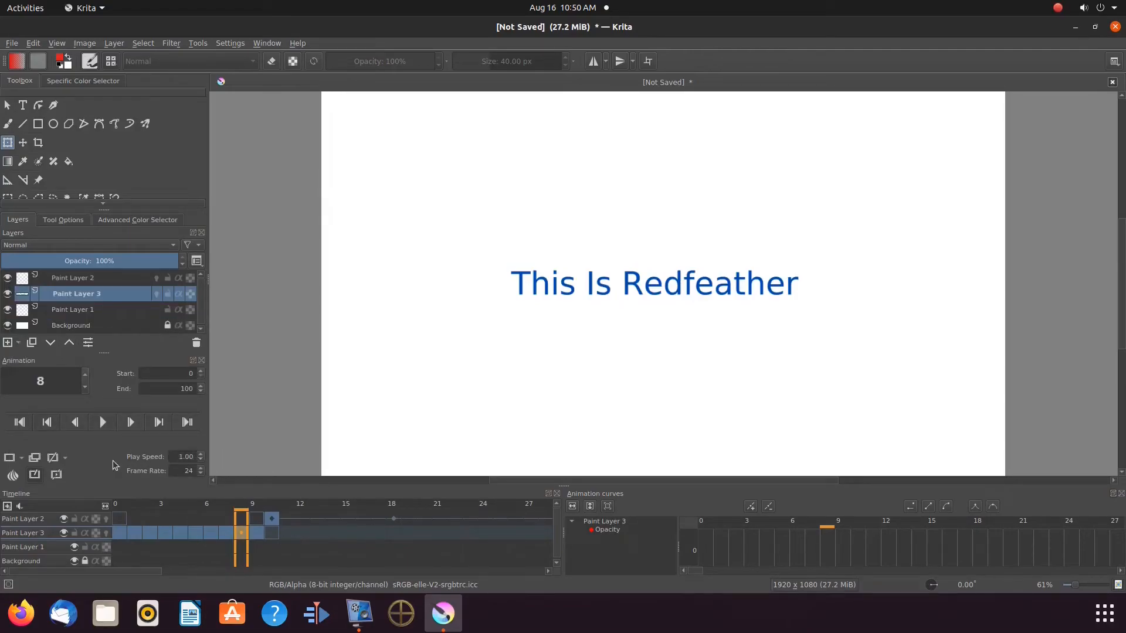
left_click(103, 422)
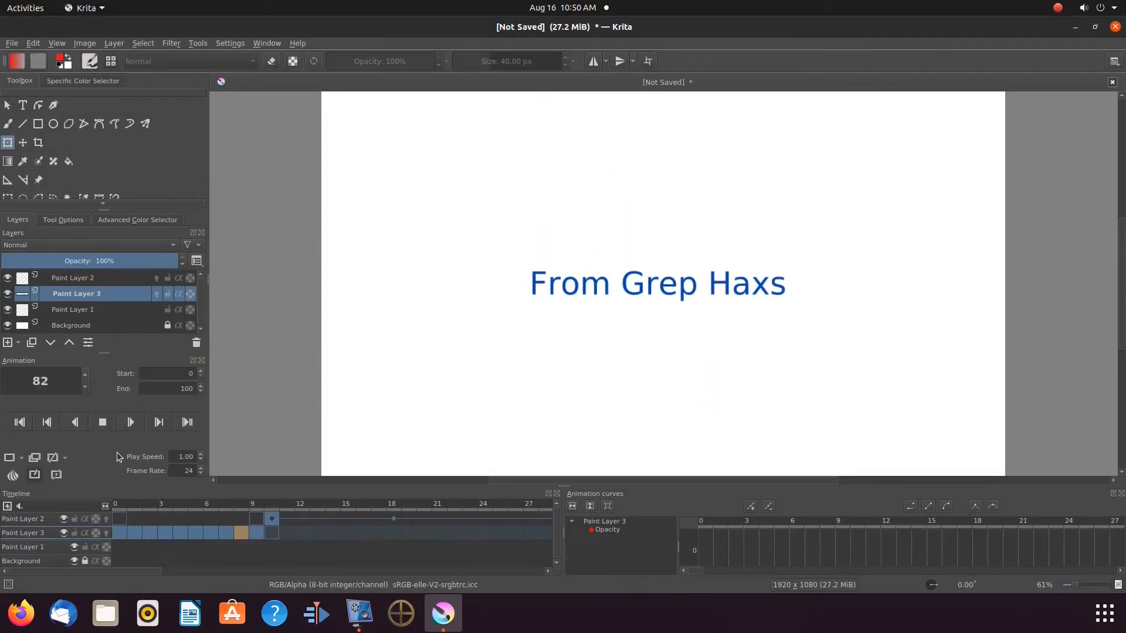
left_click(103, 422)
Fill Paint Layer 1 with red using the Fill tool to create a red background.
left_click(69, 312)
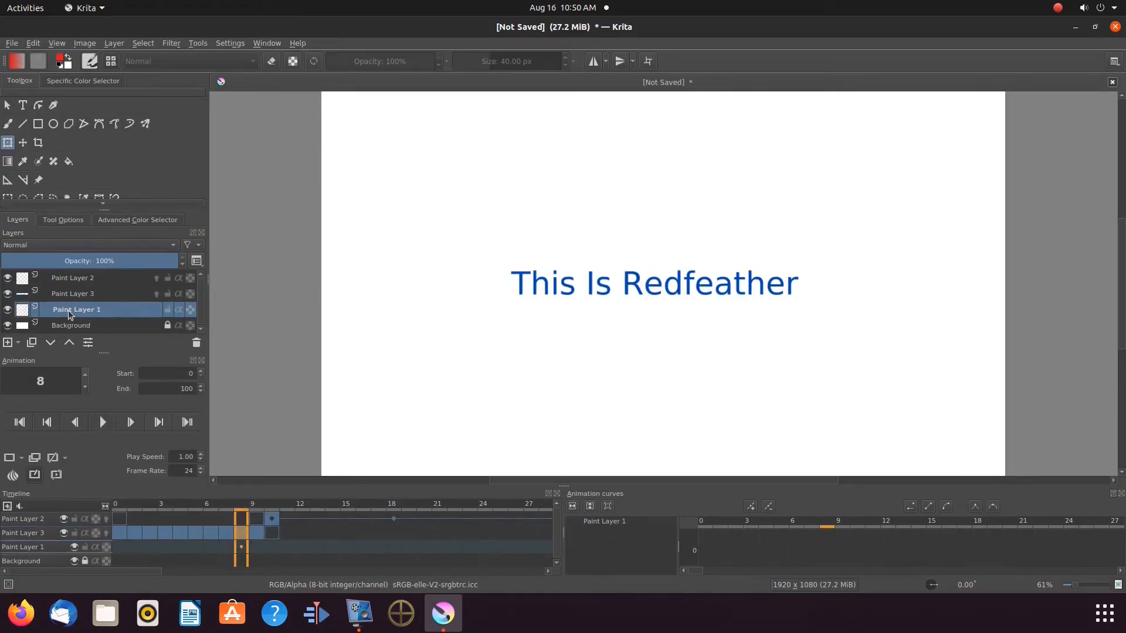
left_click(68, 162)
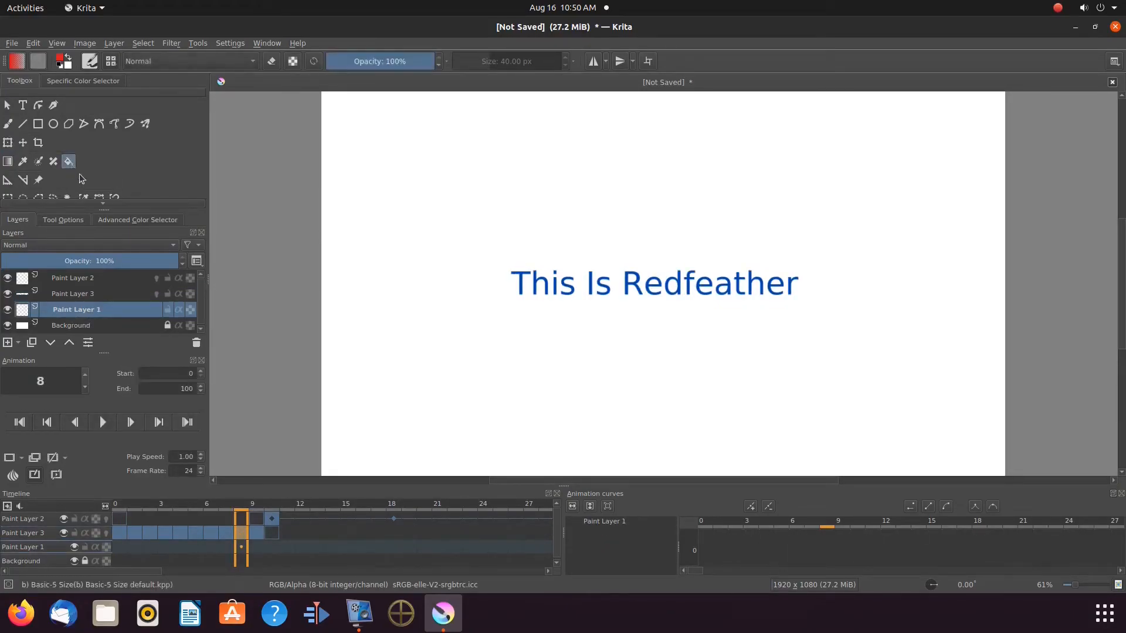
left_click(160, 220)
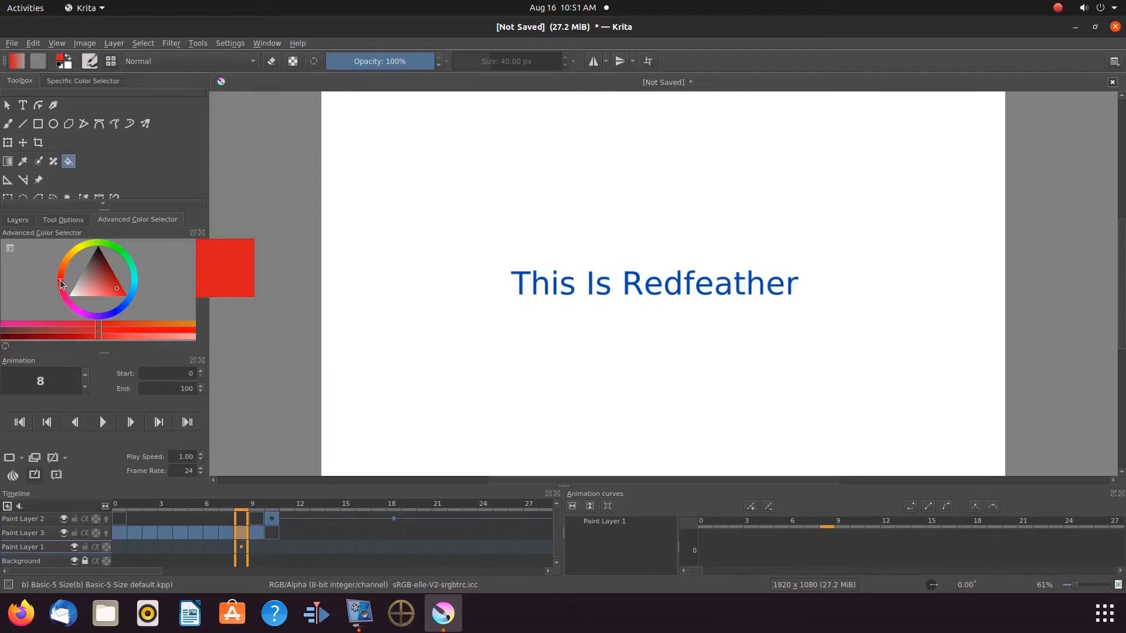
left_click(427, 305)
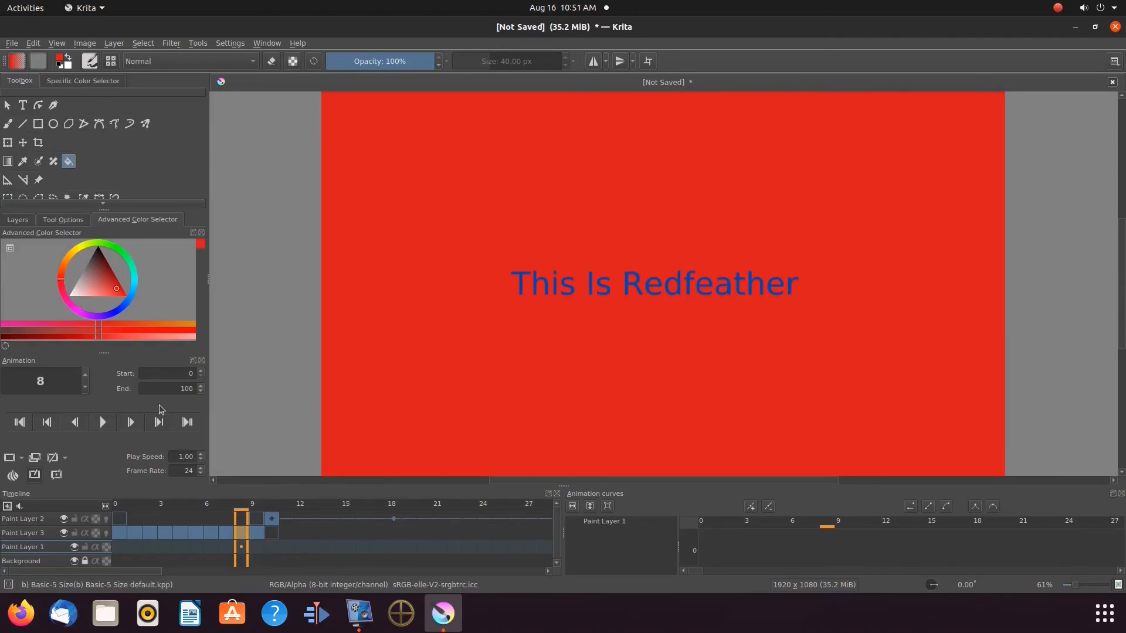
Preview the animation and inspect Paint Layer 2's opacity curve in the floating curves panel.
left_click(103, 422)
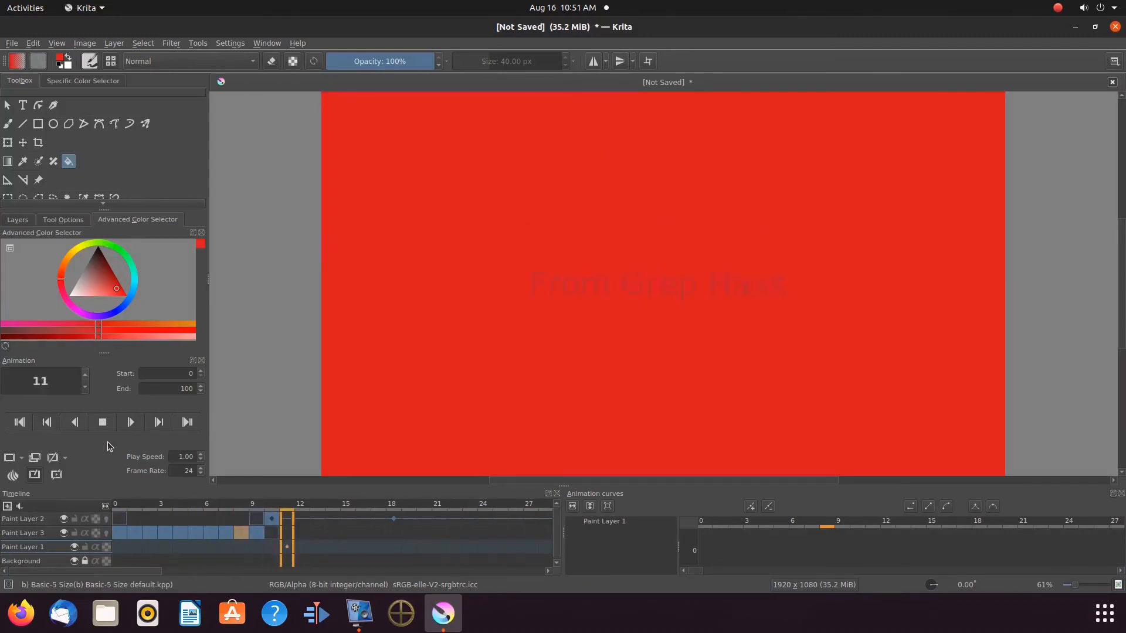
left_click(104, 426)
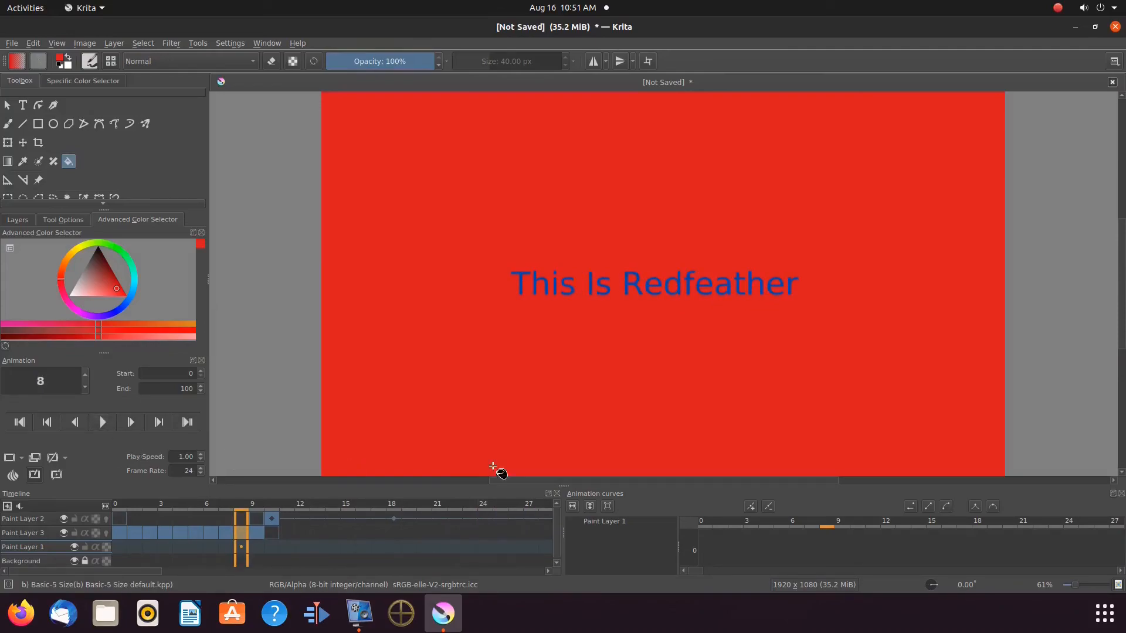
left_click(1114, 494)
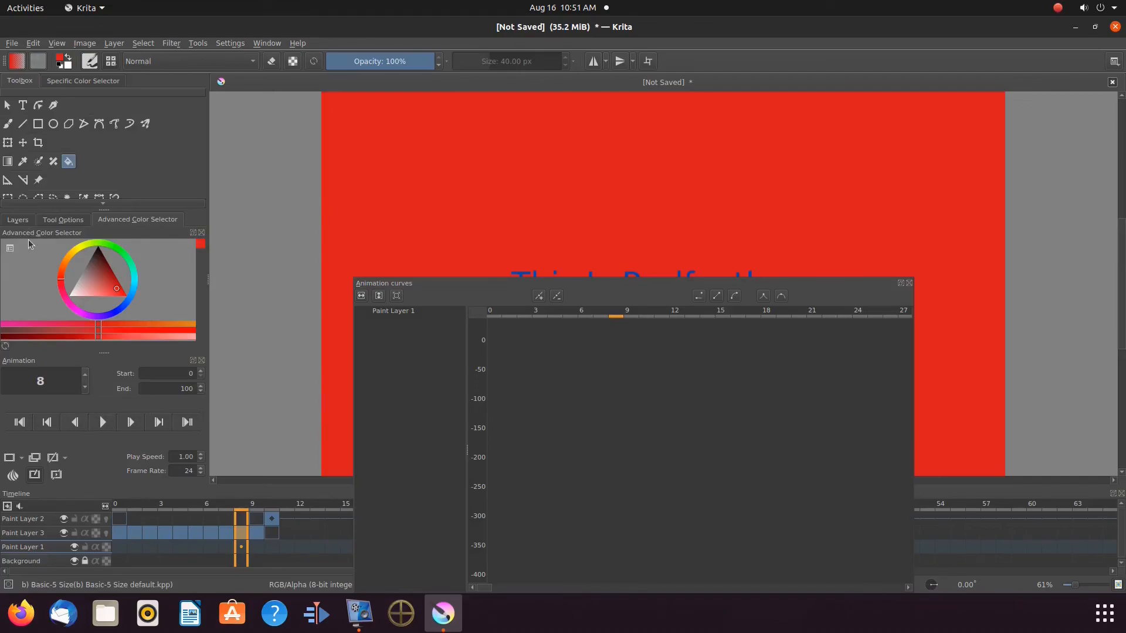
left_click(17, 223)
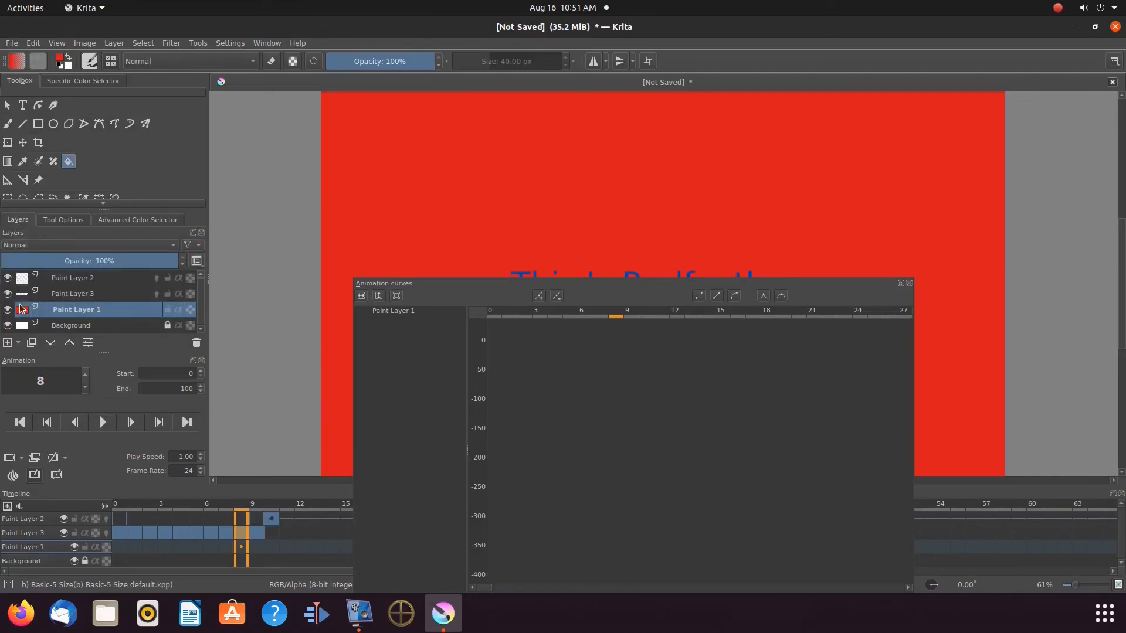
left_click(58, 280)
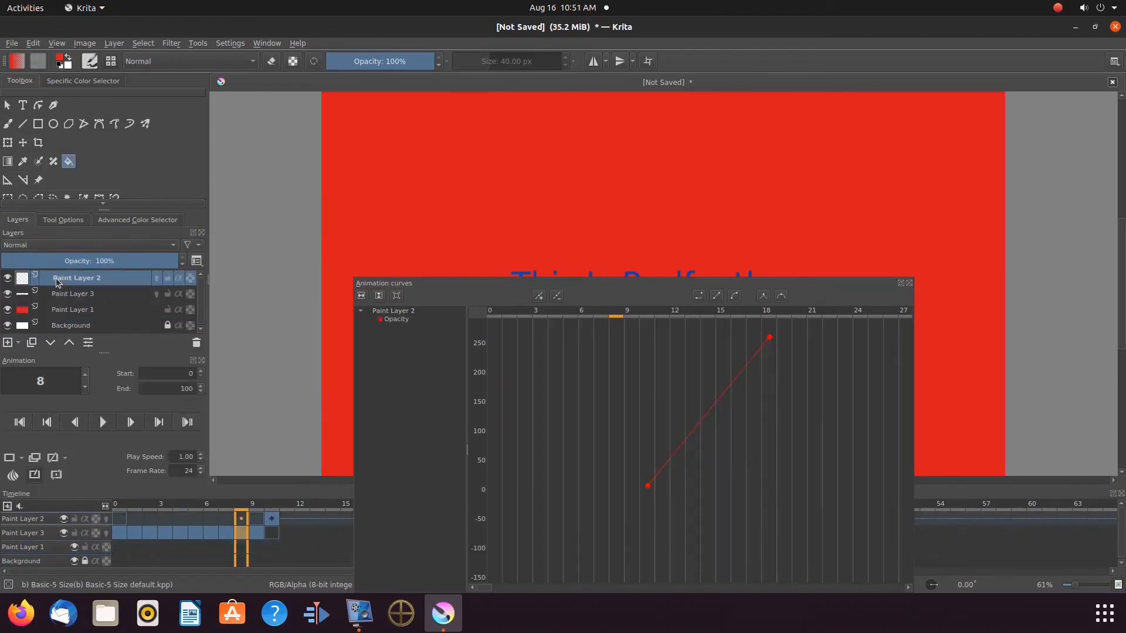